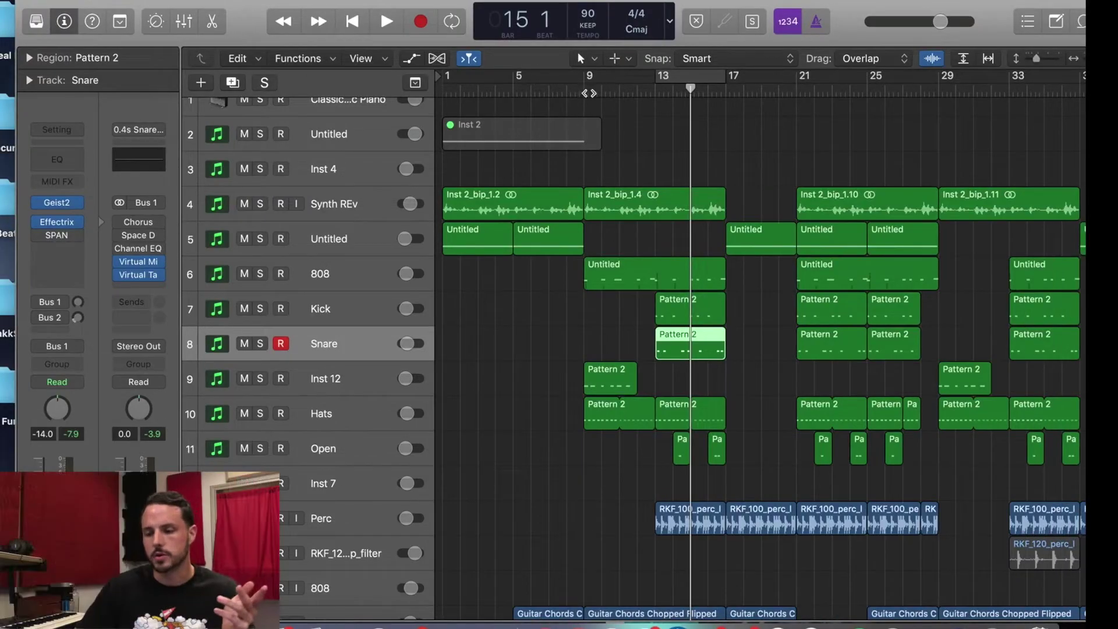
# Step: Play the beat from bar 9, jump ahead to bar 13, then stop playback
pyautogui.click(585, 89)
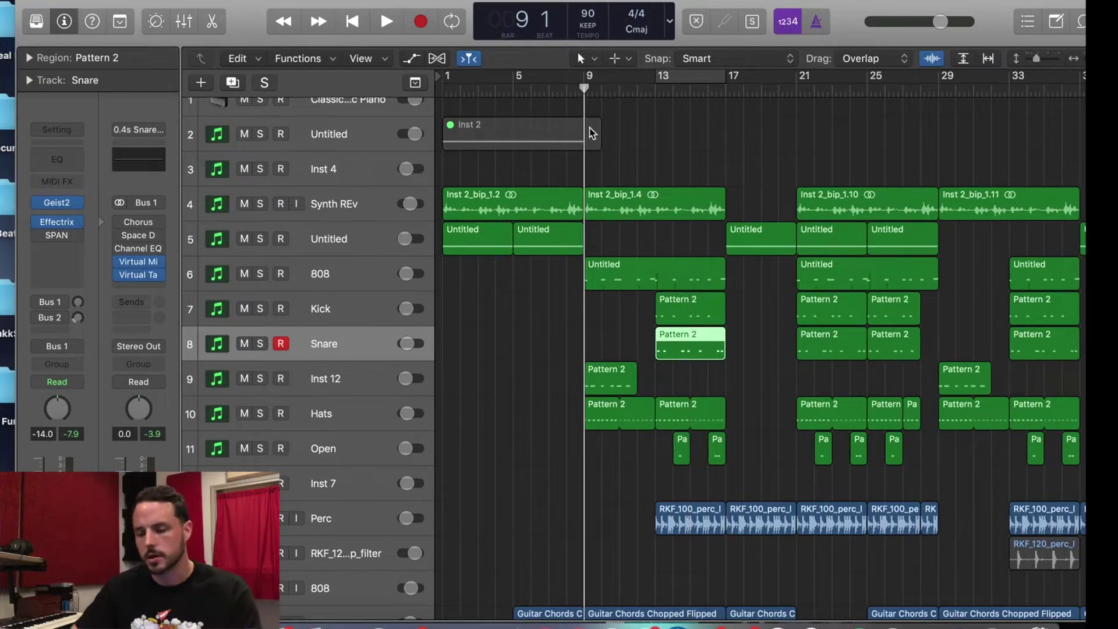
pyautogui.press('space')
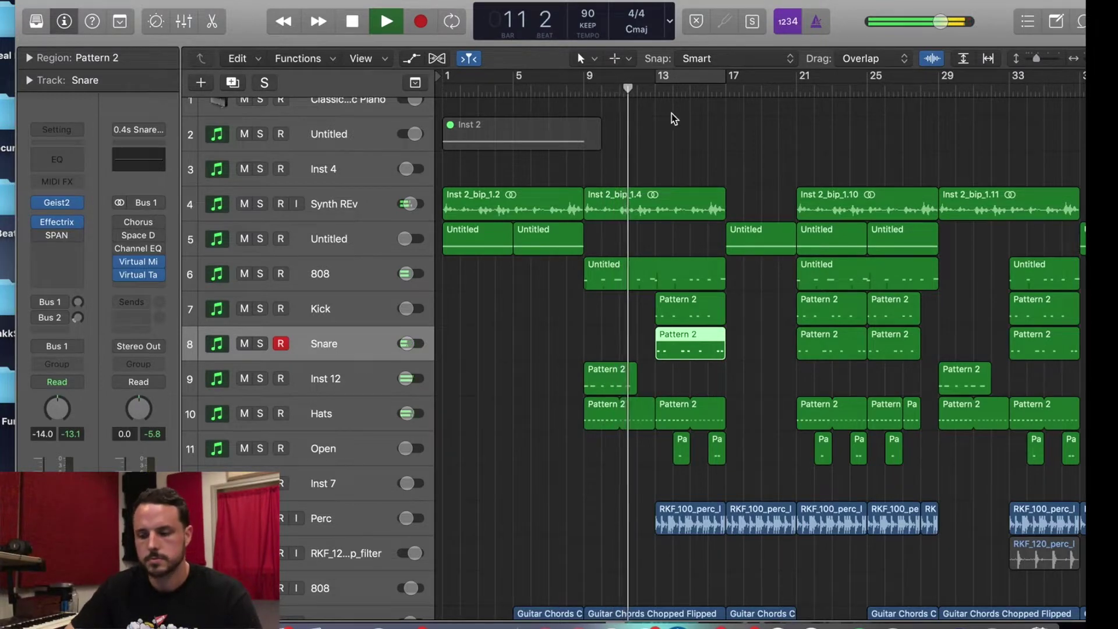
pyautogui.click(653, 92)
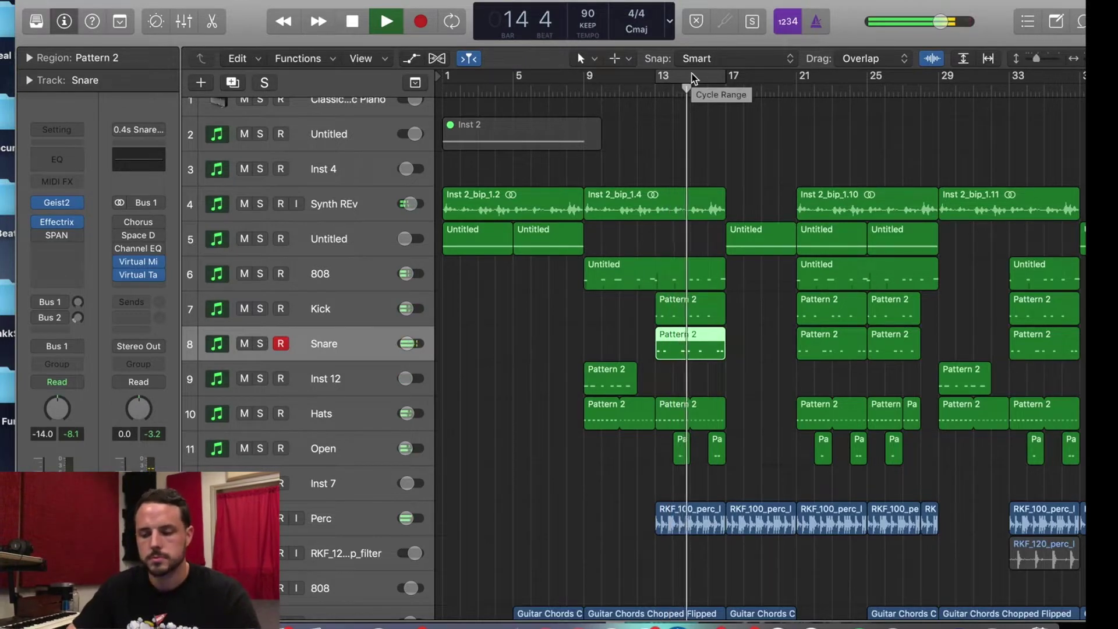
pyautogui.press('space')
# Step: Solo Snare, cycle bars 13–17, and bring up the Snare's Geist2 sampler
pyautogui.click(262, 345)
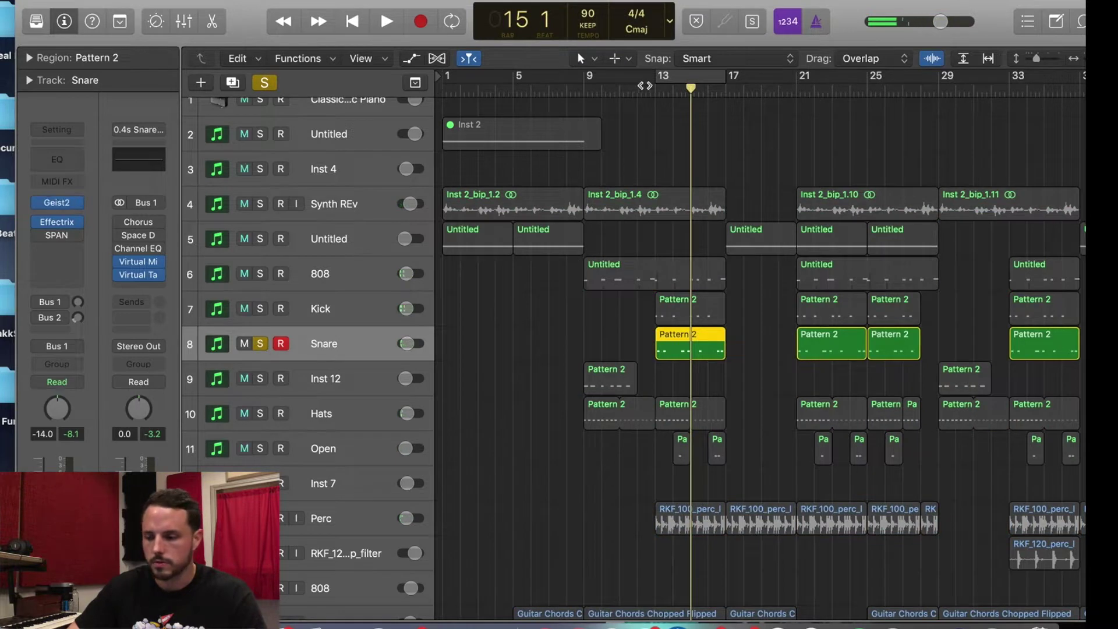
pyautogui.click(669, 77)
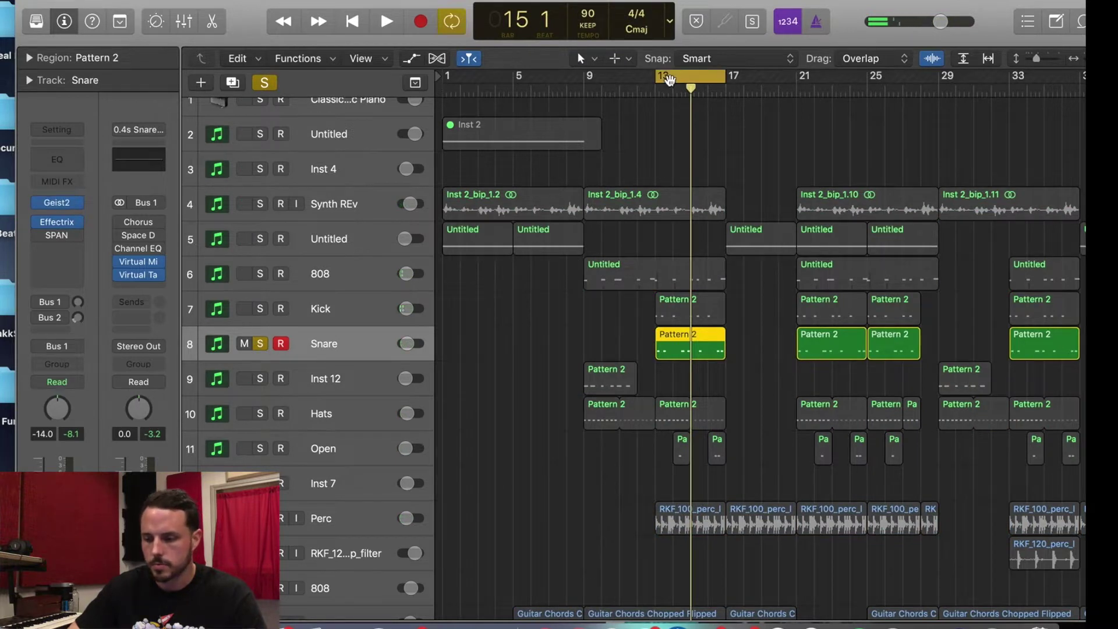
pyautogui.click(56, 205)
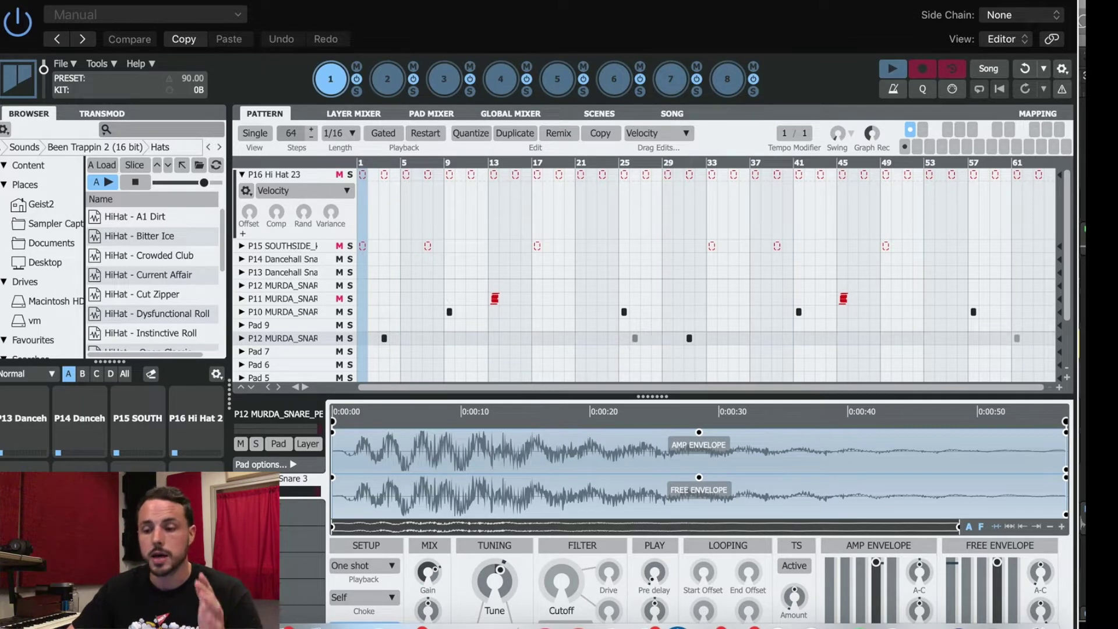
# Step: Reposition the Geist2 window and audition the P12 MURDA snare pads
pyautogui.moveTo(605, 4); pyautogui.dragTo(651, 3)
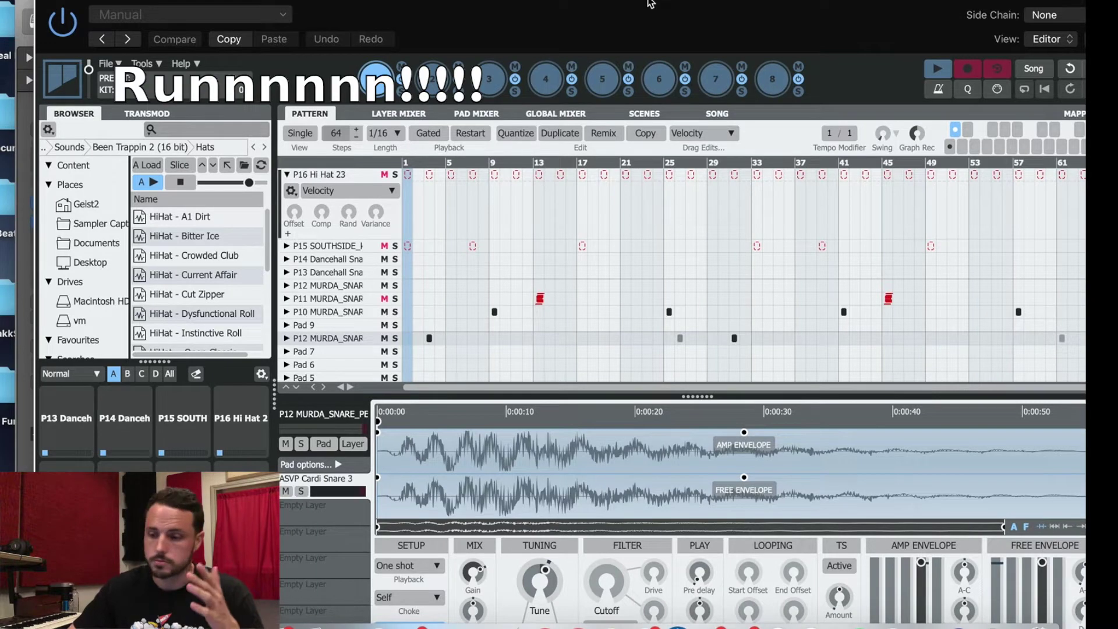
pyautogui.moveTo(69, 1); pyautogui.dragTo(441, 2)
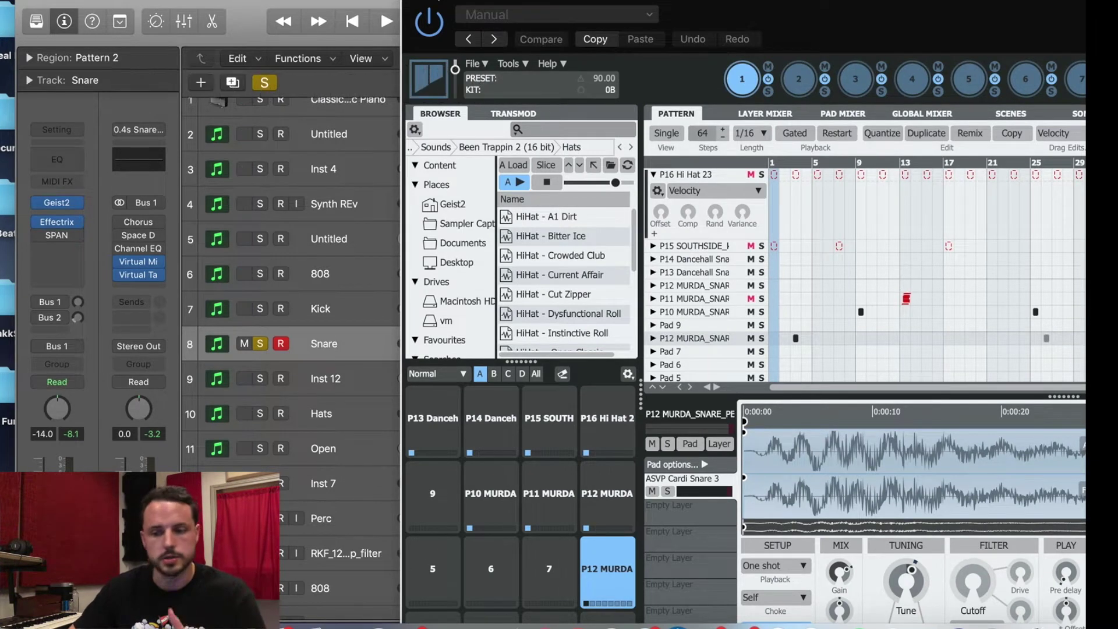
pyautogui.moveTo(440, 3); pyautogui.dragTo(152, 2)
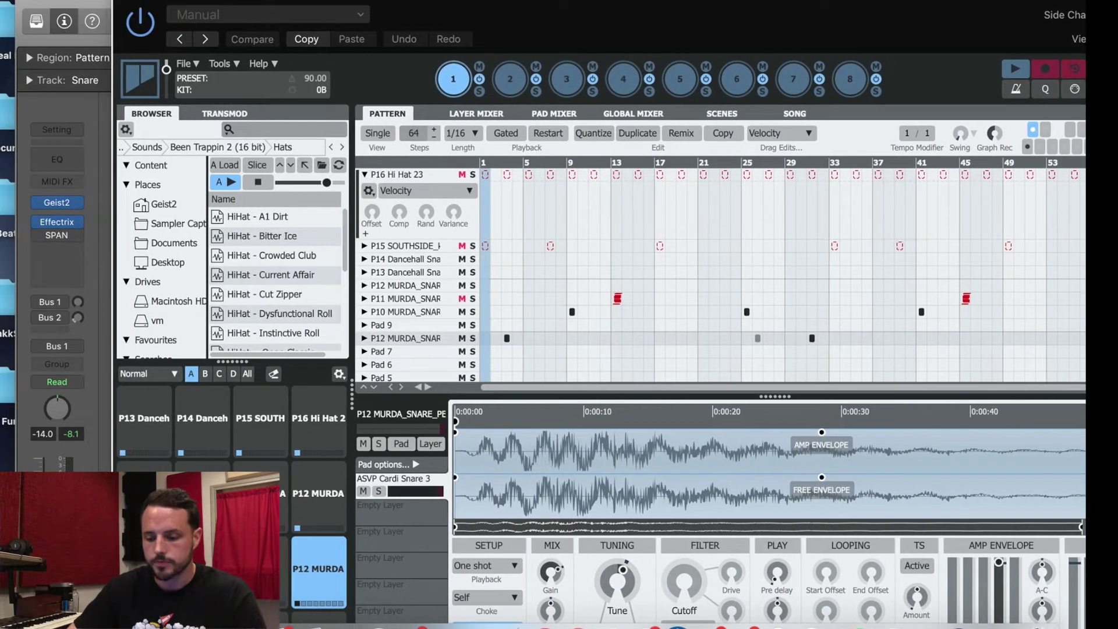
pyautogui.click(312, 568)
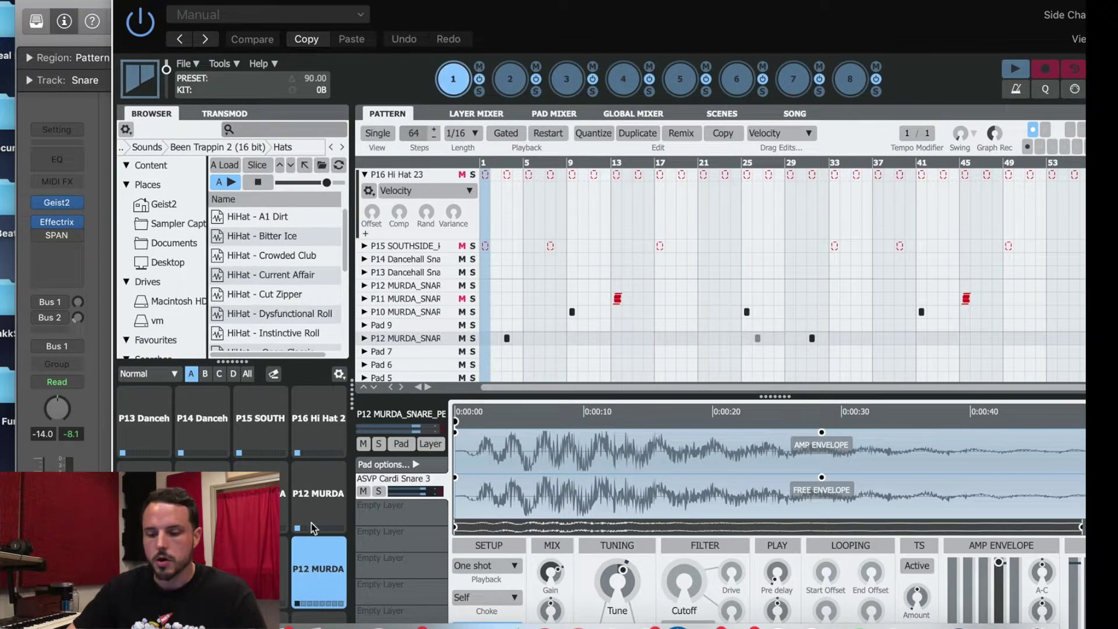
pyautogui.click(308, 487)
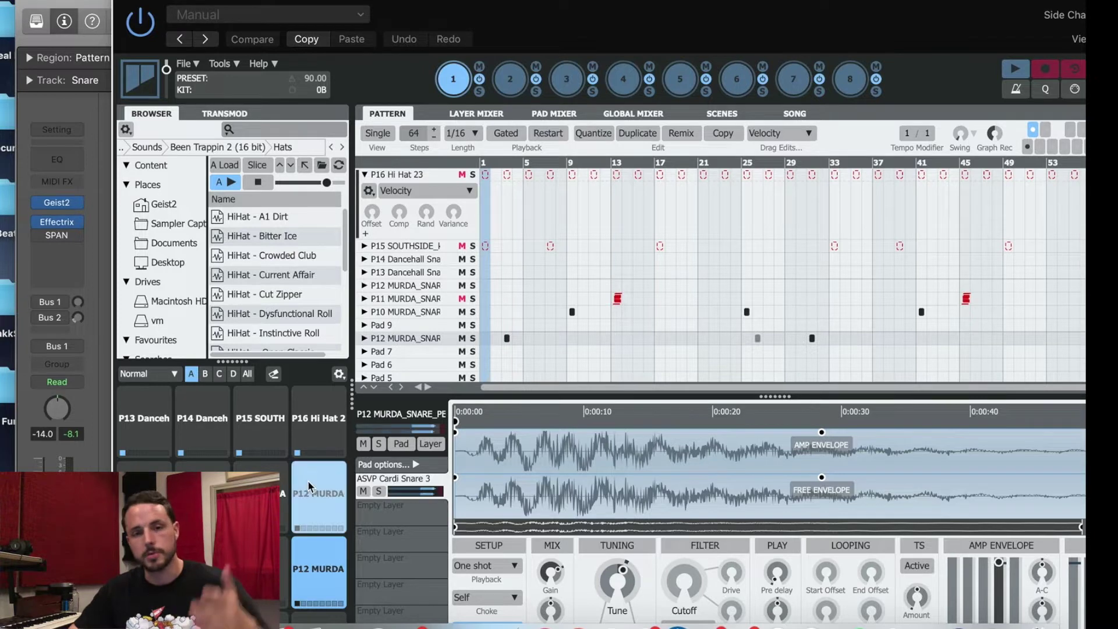
# Step: Play the Geist2 pattern and select the P10 MURDA_SNAR row
pyautogui.press('space')
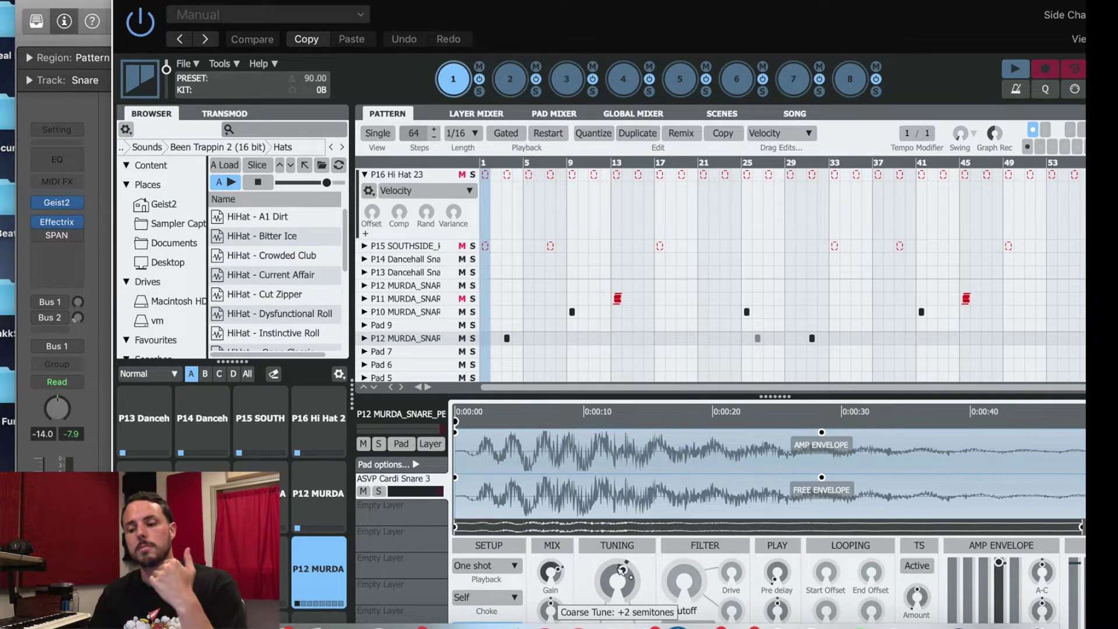
pyautogui.click(440, 314)
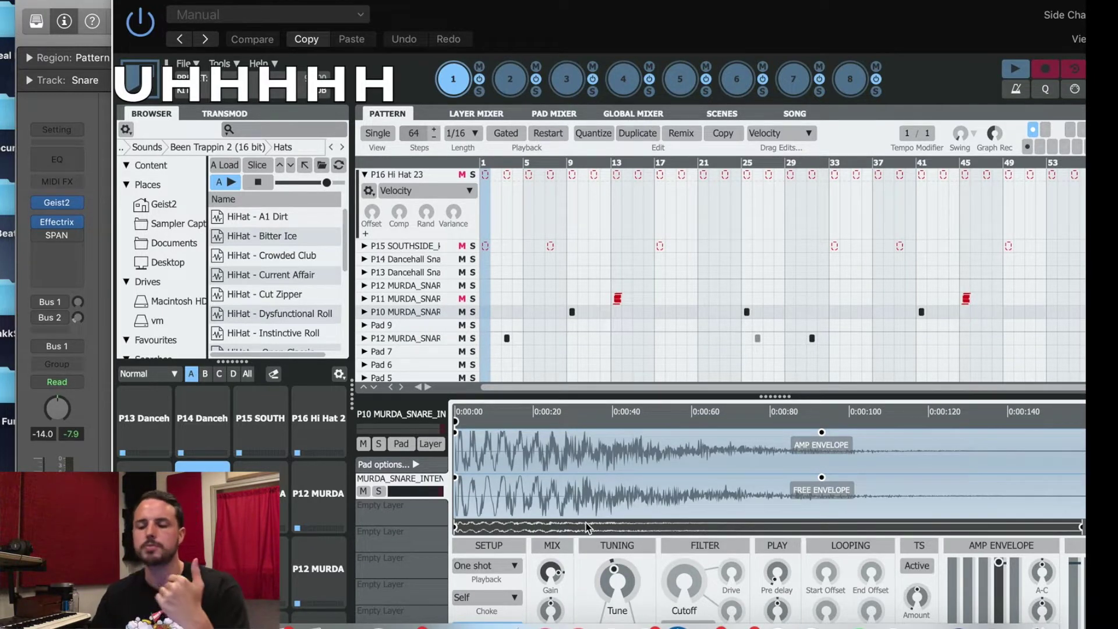
pyautogui.moveTo(615, 566)
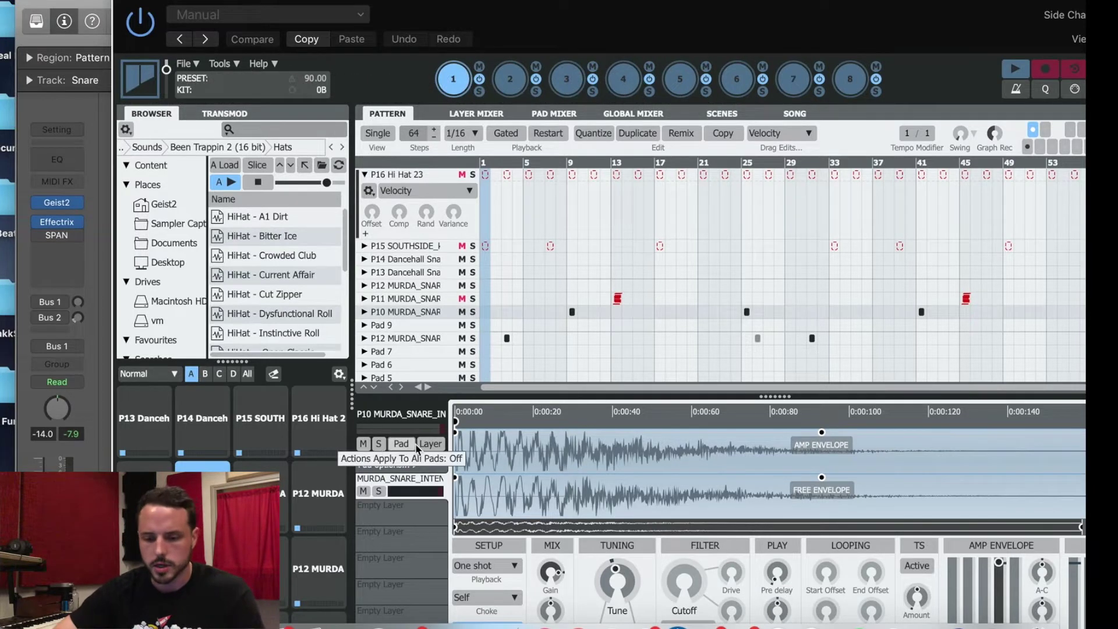
pyautogui.moveTo(58, 240)
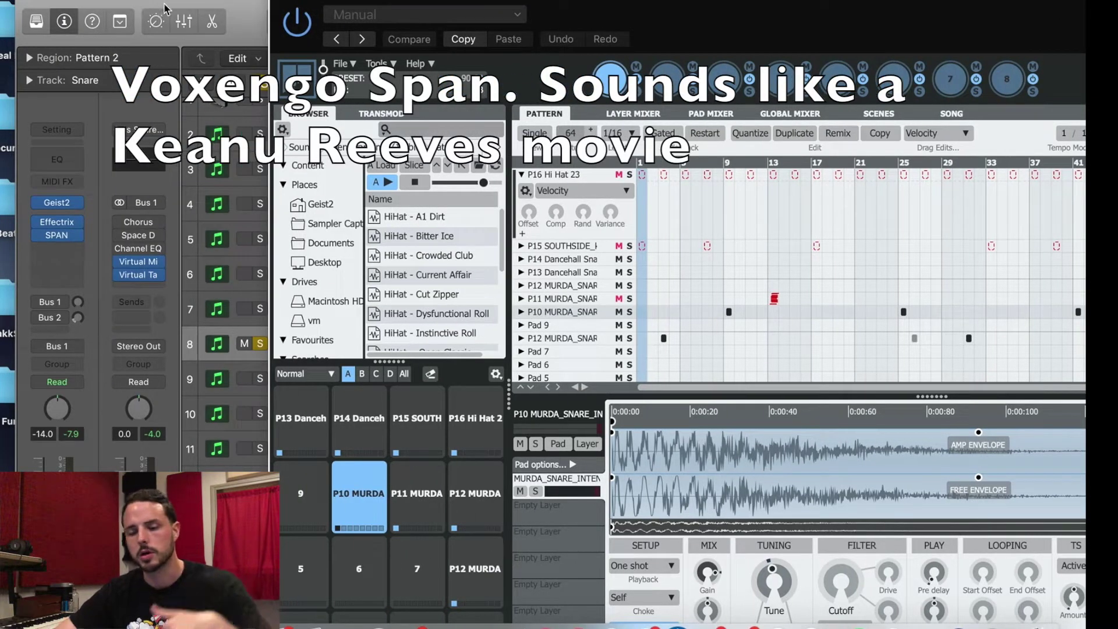
# Step: Close Geist2 and open the Snare track's SPAN analyser, positioning its window
pyautogui.click(275, 3)
pyautogui.click(57, 234)
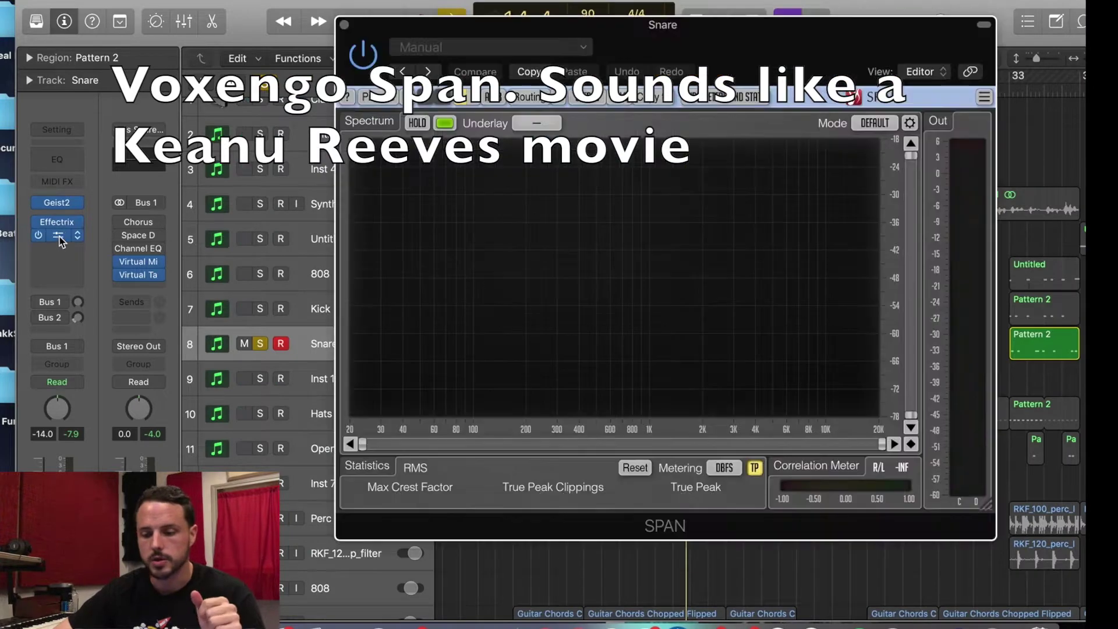
pyautogui.moveTo(496, 35); pyautogui.dragTo(318, 93)
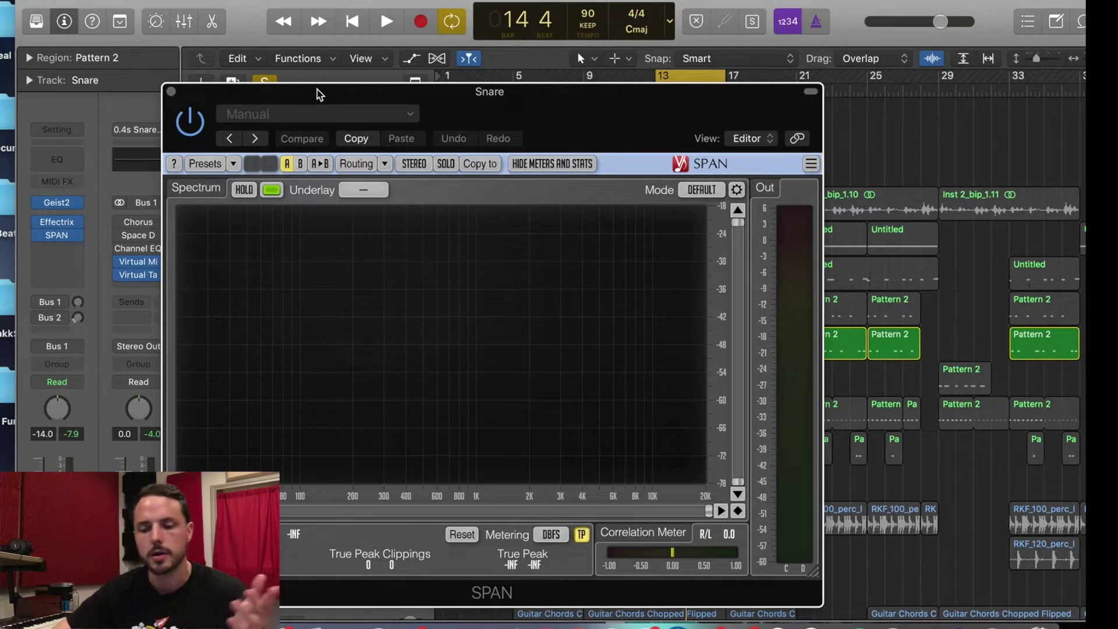
pyautogui.moveTo(319, 93); pyautogui.dragTo(354, 25)
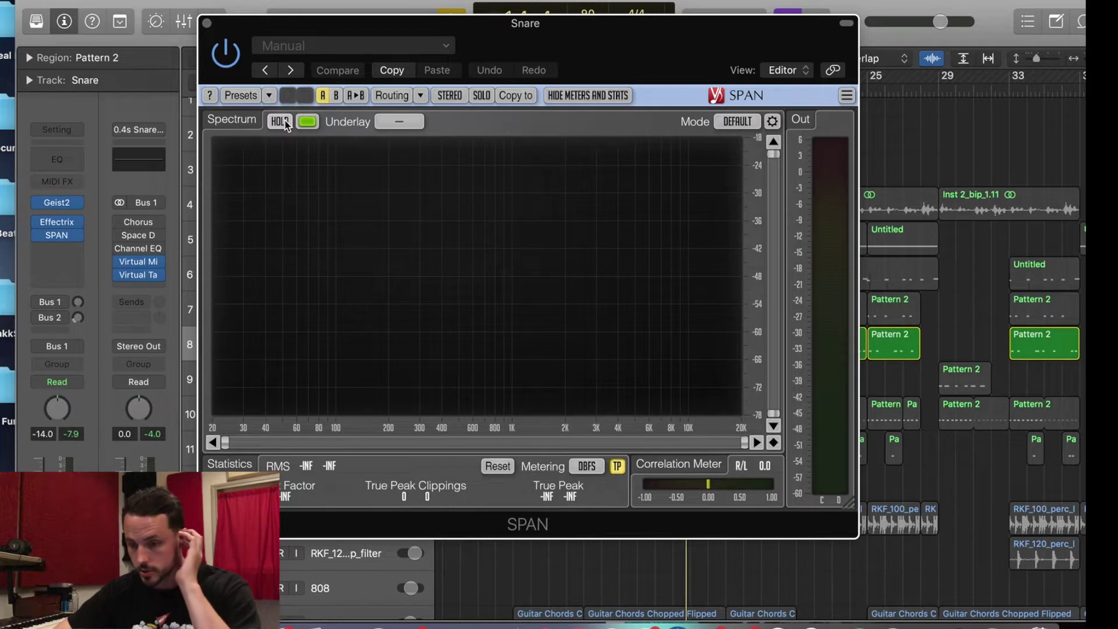
# Step: Play the beat through SPAN, toggling HOLD off and back on, then reopen Geist2
pyautogui.press('space')
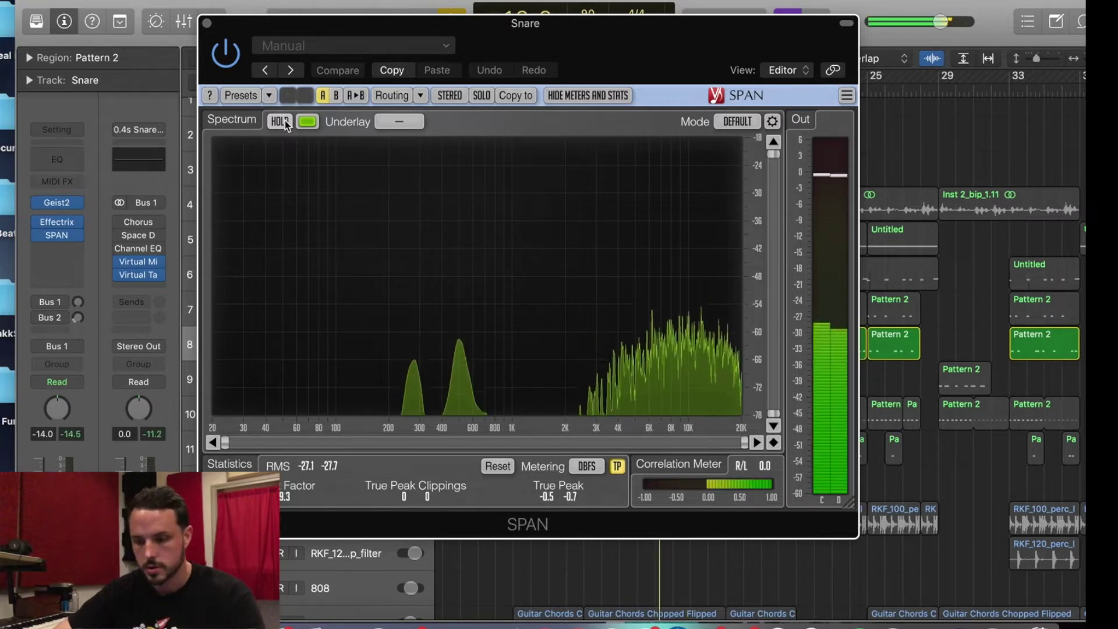
pyautogui.moveTo(652, 45); pyautogui.dragTo(651, 67)
pyautogui.click(387, 22)
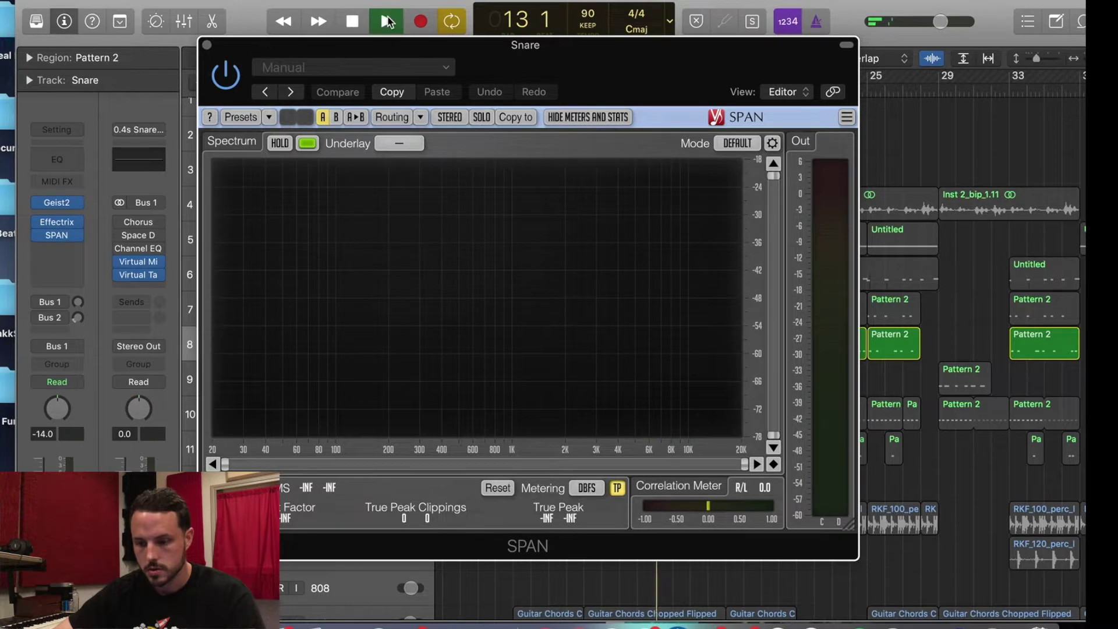
pyautogui.click(283, 145)
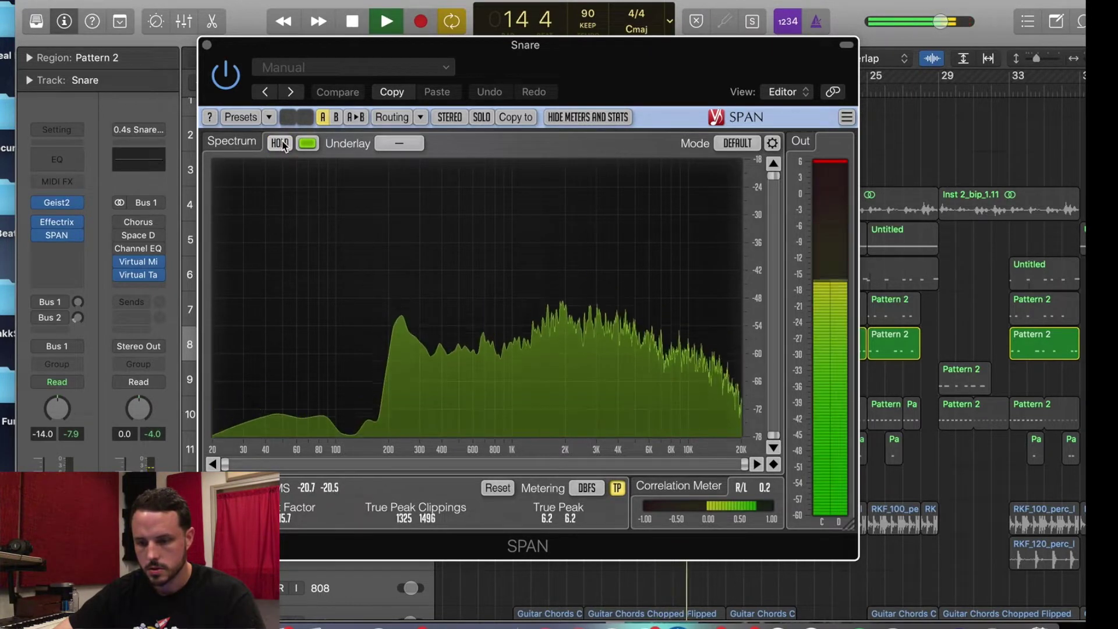
pyautogui.click(281, 143)
pyautogui.press('space')
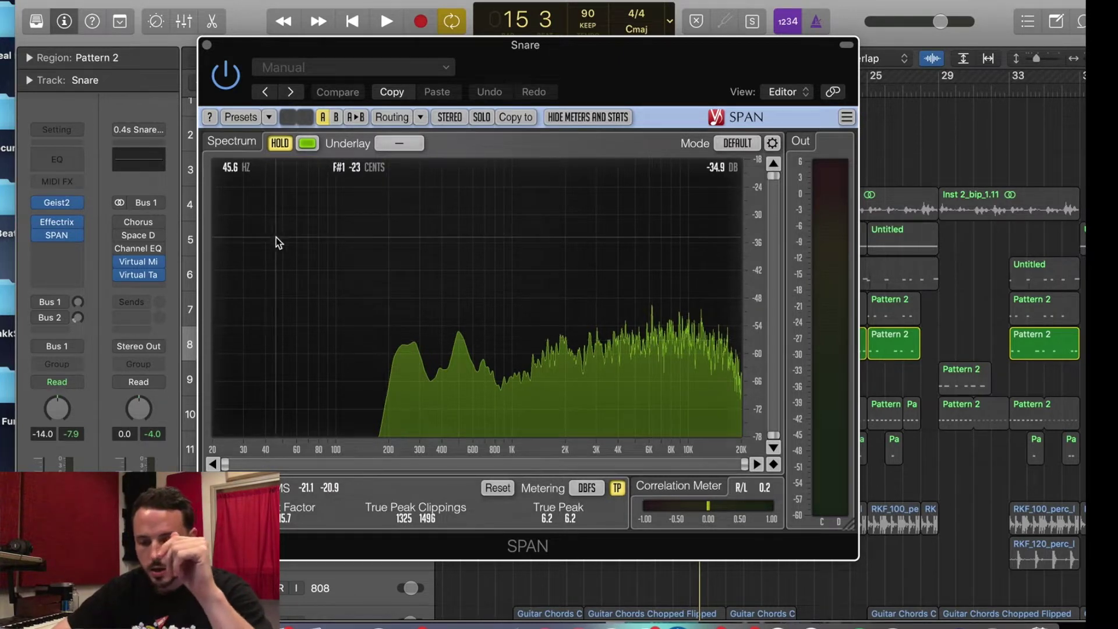
pyautogui.click(60, 206)
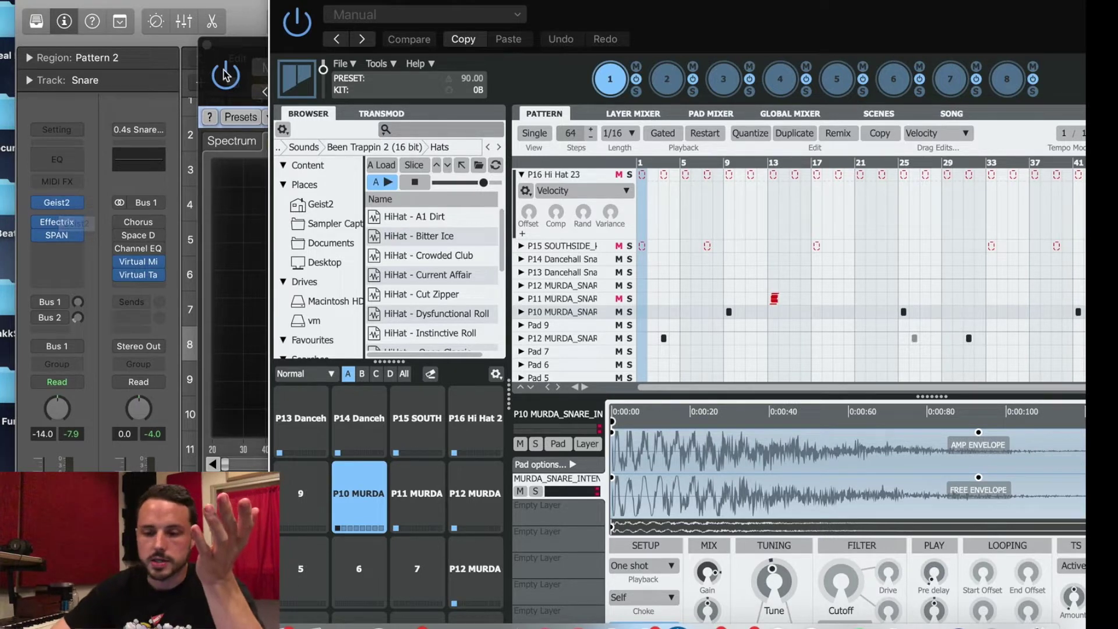
# Step: Select the P12 MURDA snare row in Geist2 and close the SPAN analyser
pyautogui.click(241, 54)
pyautogui.click(416, 5)
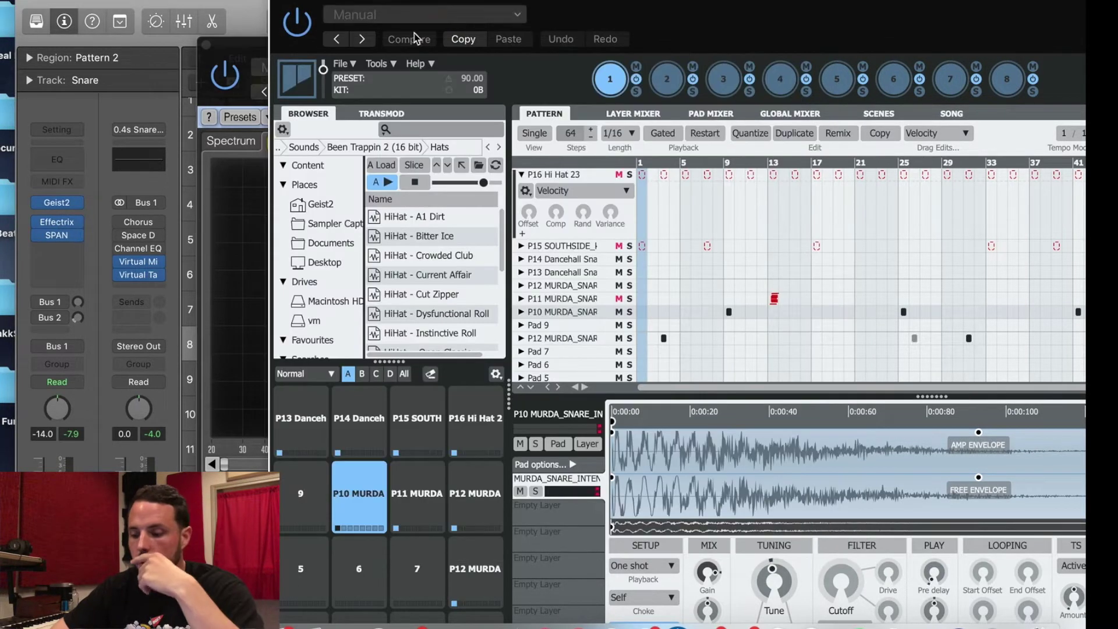
pyautogui.click(586, 343)
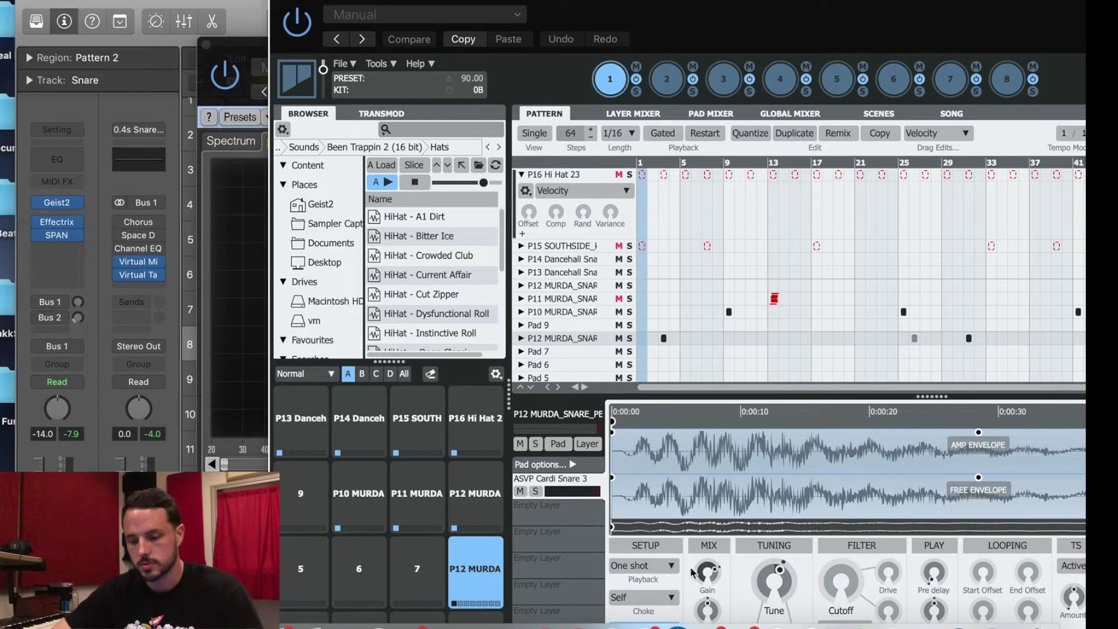
pyautogui.click(210, 63)
pyautogui.click(216, 10)
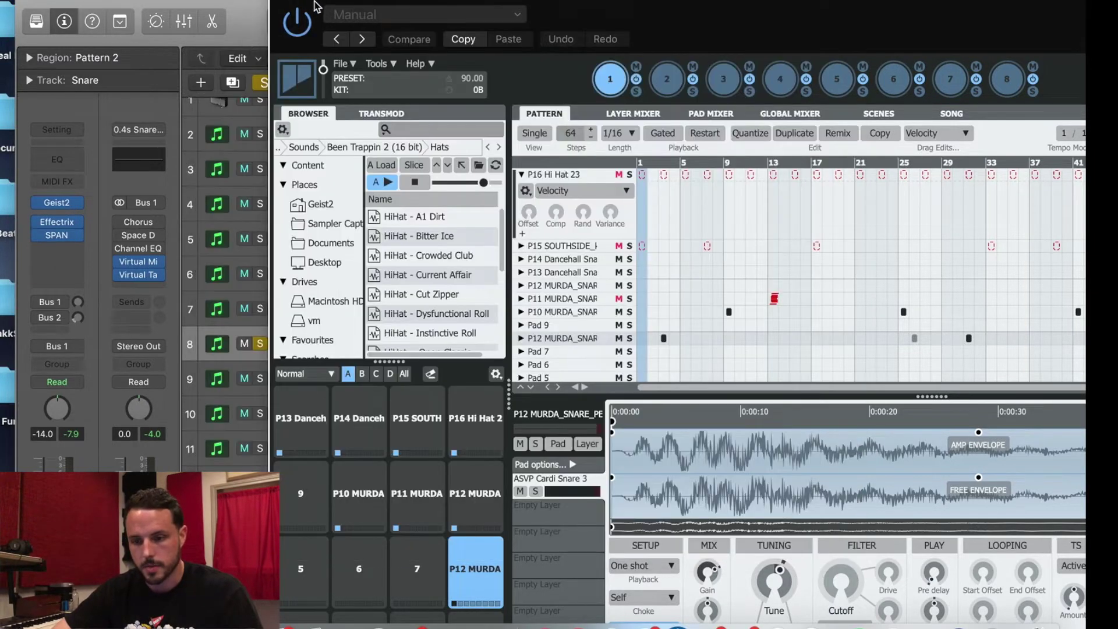
# Step: Unsolo the Snare track, moving the Geist2 window aside to reach it
pyautogui.moveTo(315, 6); pyautogui.dragTo(692, 6)
pyautogui.click(262, 348)
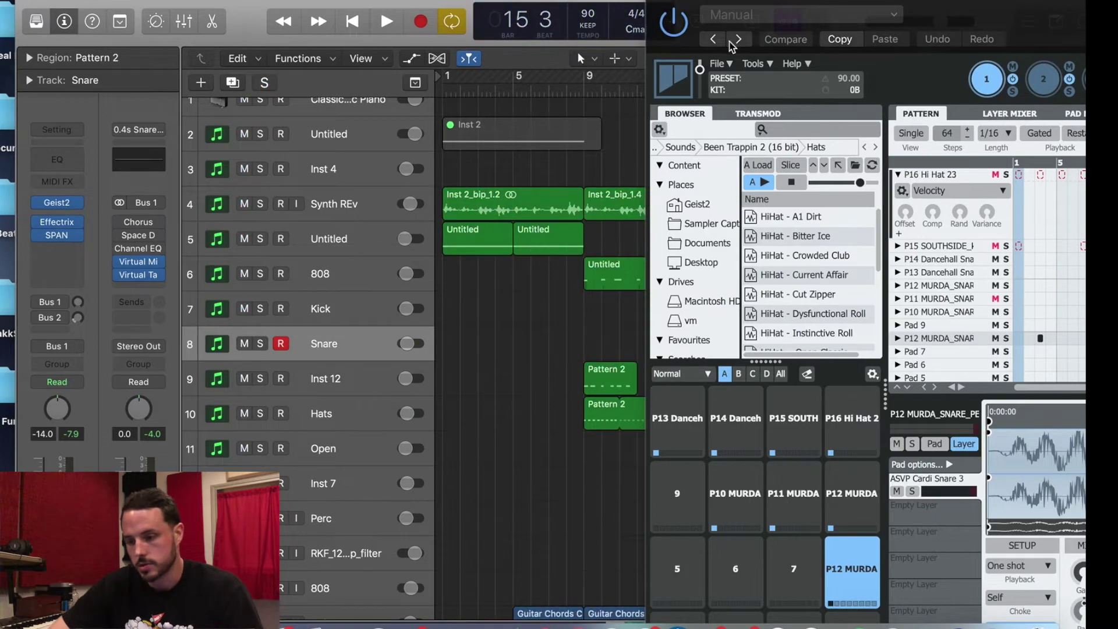
pyautogui.moveTo(752, 1); pyautogui.dragTo(212, 1)
pyautogui.moveTo(320, 2); pyautogui.dragTo(299, 2)
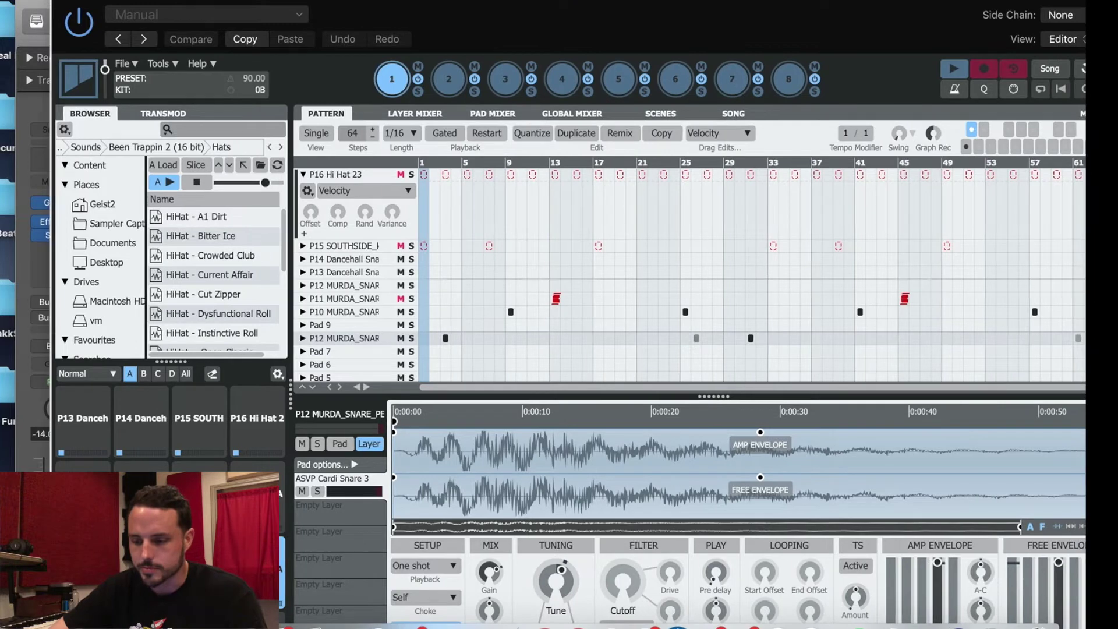
# Step: Play the pattern while selecting the P10 and P12 MURDA rows, then open SPAN on Snare
pyautogui.press('space')
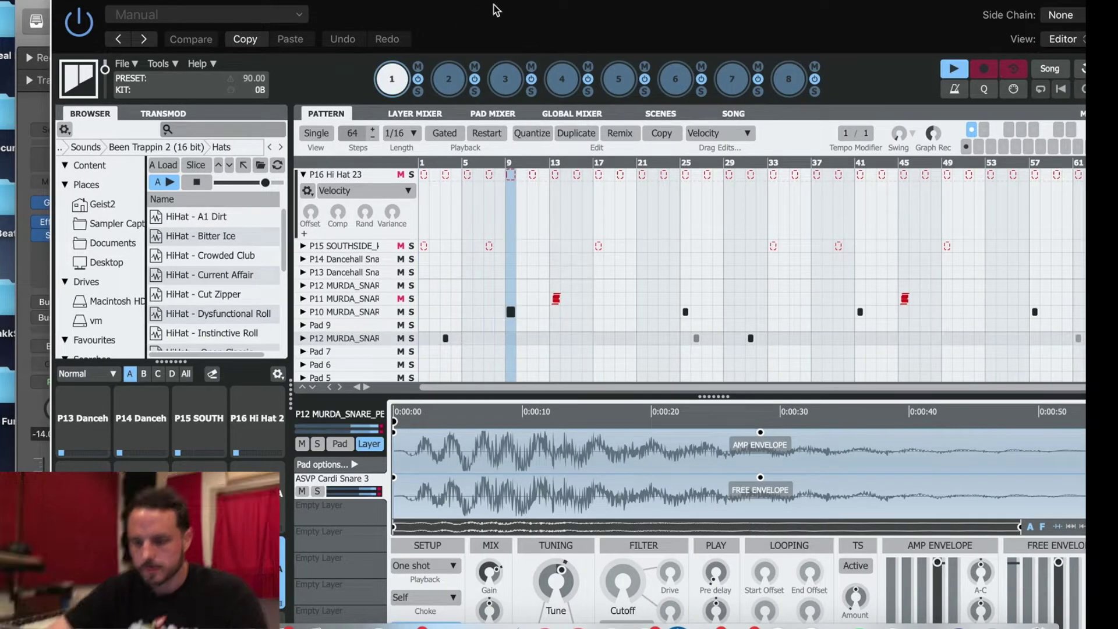
pyautogui.click(344, 312)
pyautogui.click(376, 339)
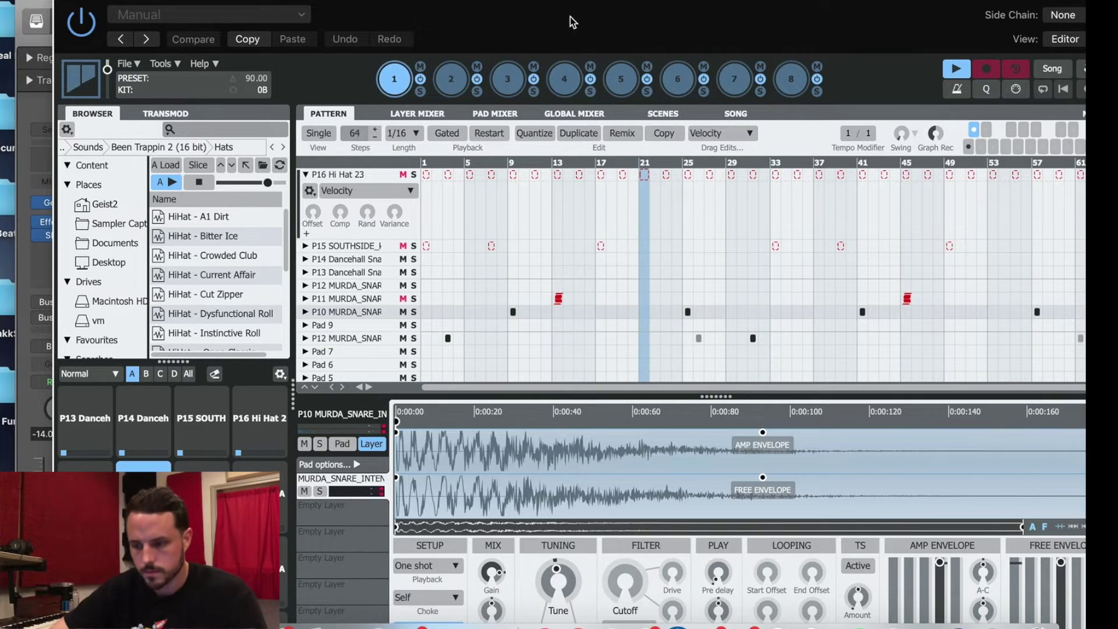
pyautogui.moveTo(571, 16); pyautogui.dragTo(844, 17)
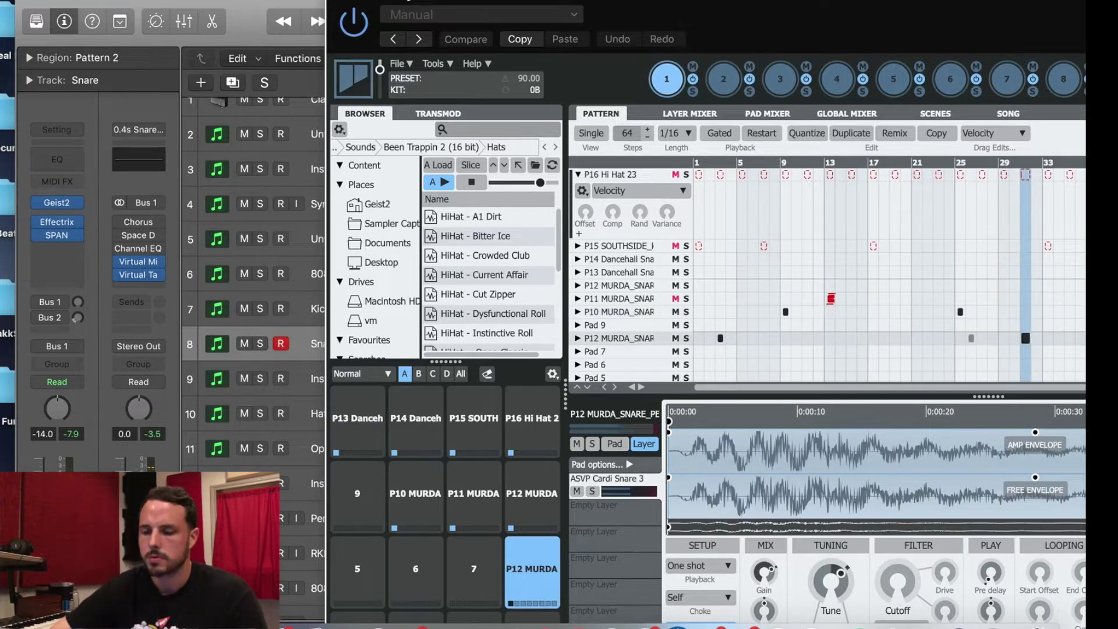
pyautogui.moveTo(408, 2); pyautogui.dragTo(274, 33)
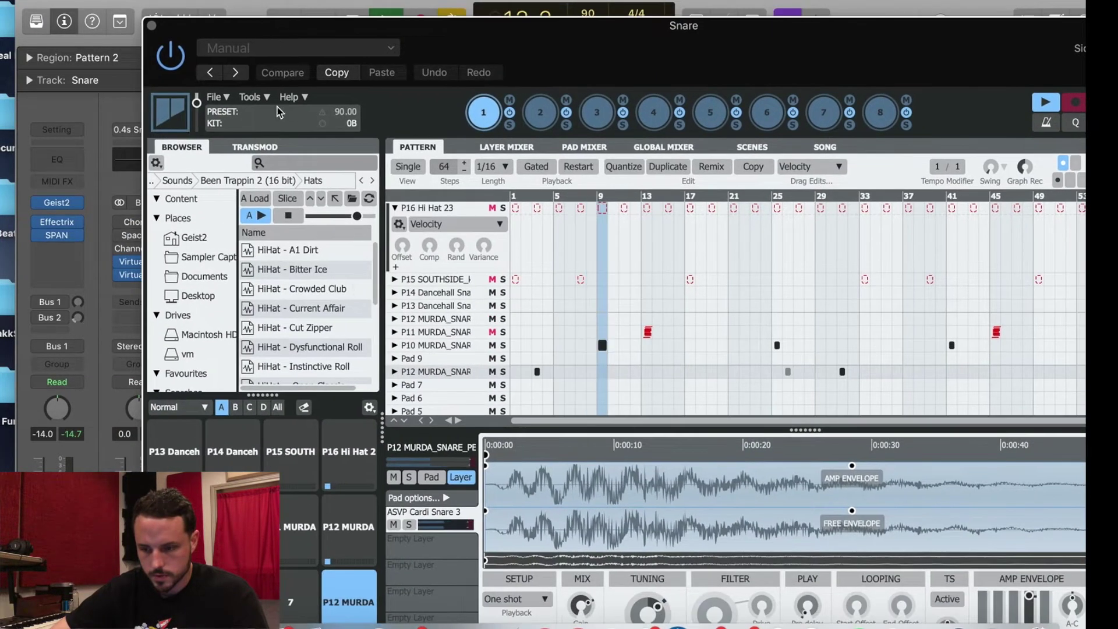
pyautogui.click(57, 235)
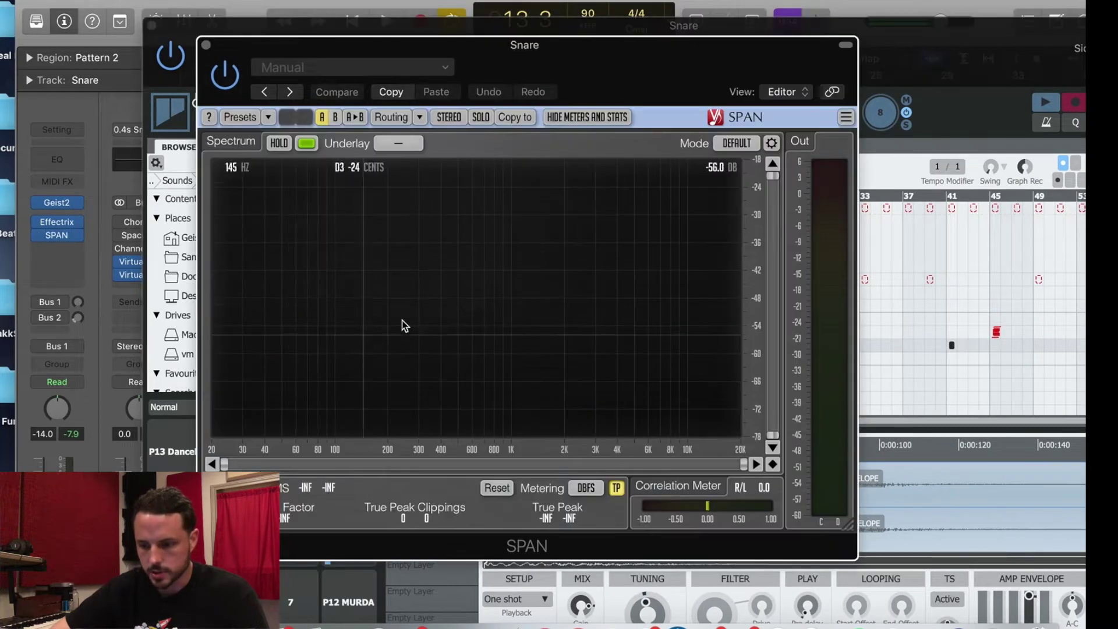
# Step: Hold SPAN's spectrum, then tune the P10 MURDA snare to -3 semitones and reopen SPAN
pyautogui.click(284, 144)
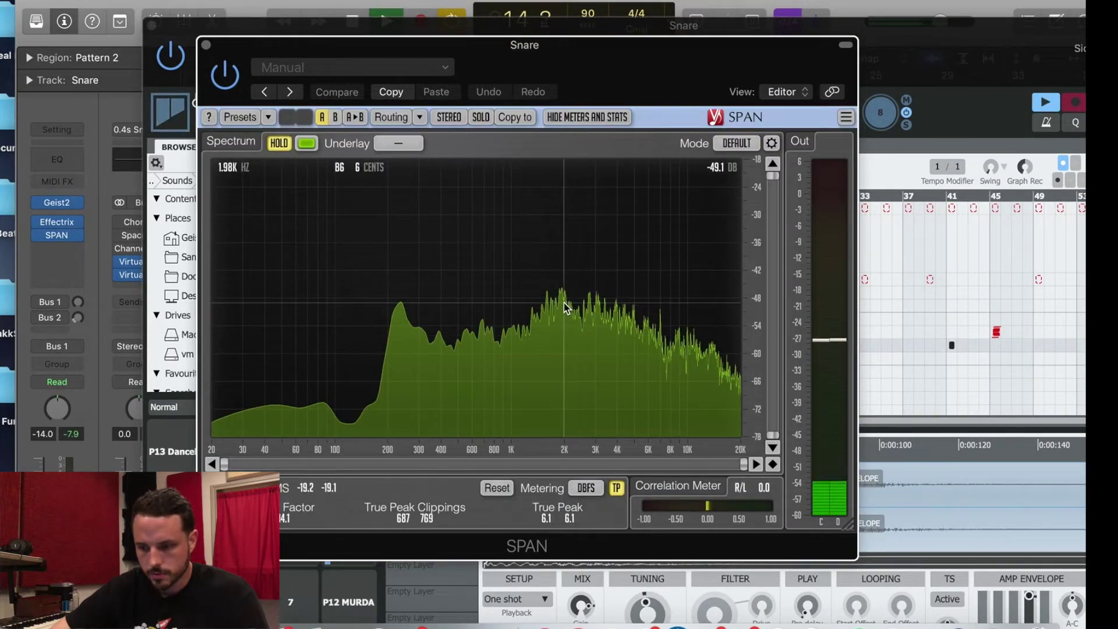
pyautogui.click(205, 45)
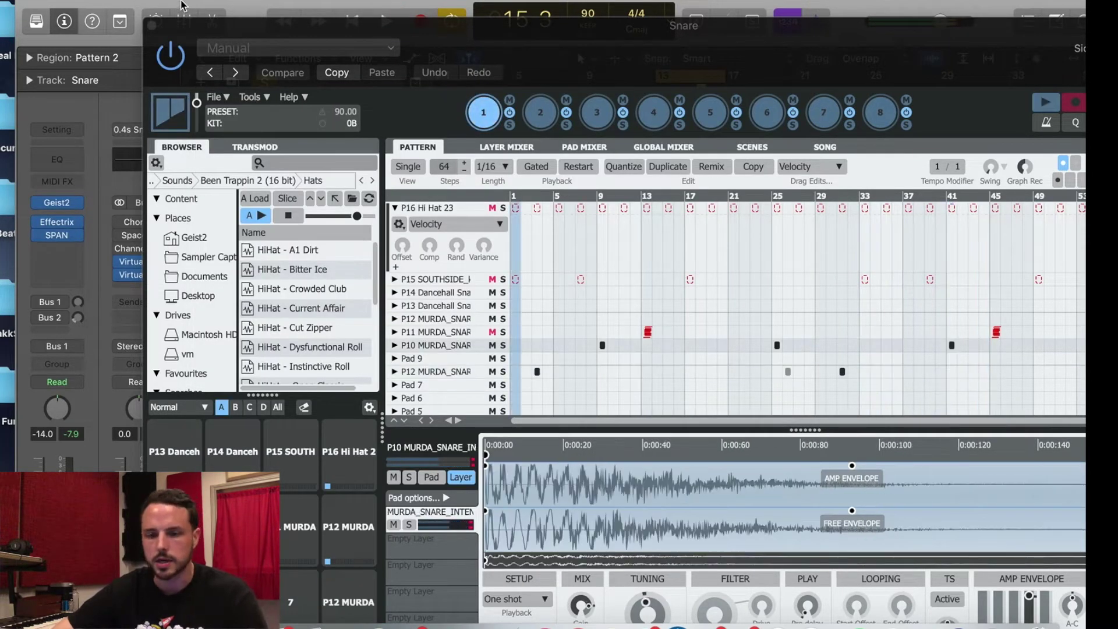
pyautogui.moveTo(198, 36); pyautogui.dragTo(255, 3)
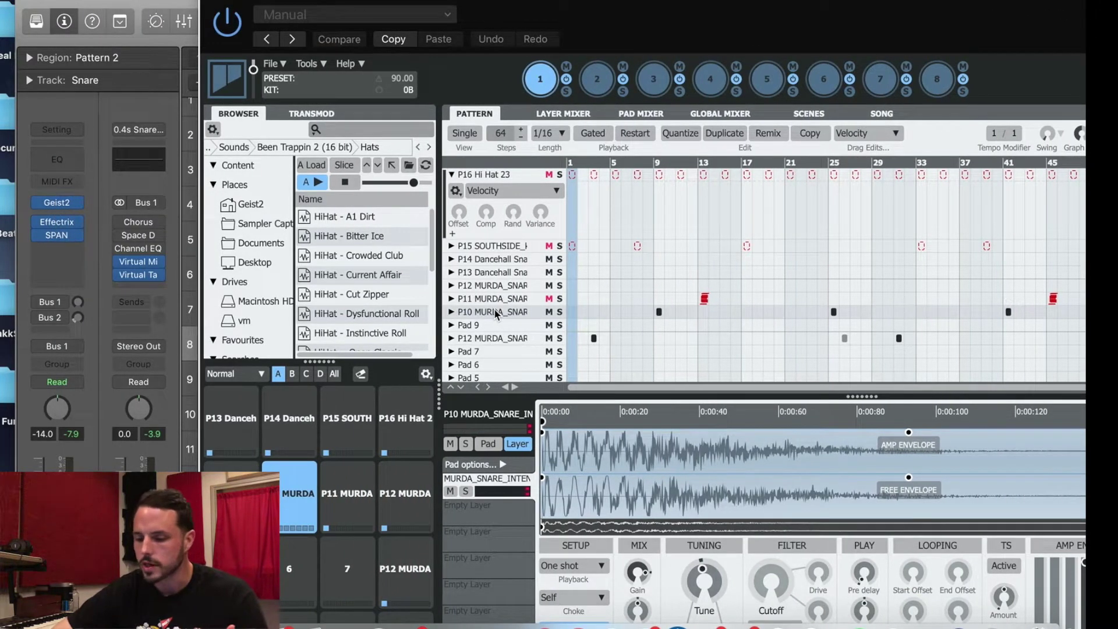
pyautogui.moveTo(702, 569)
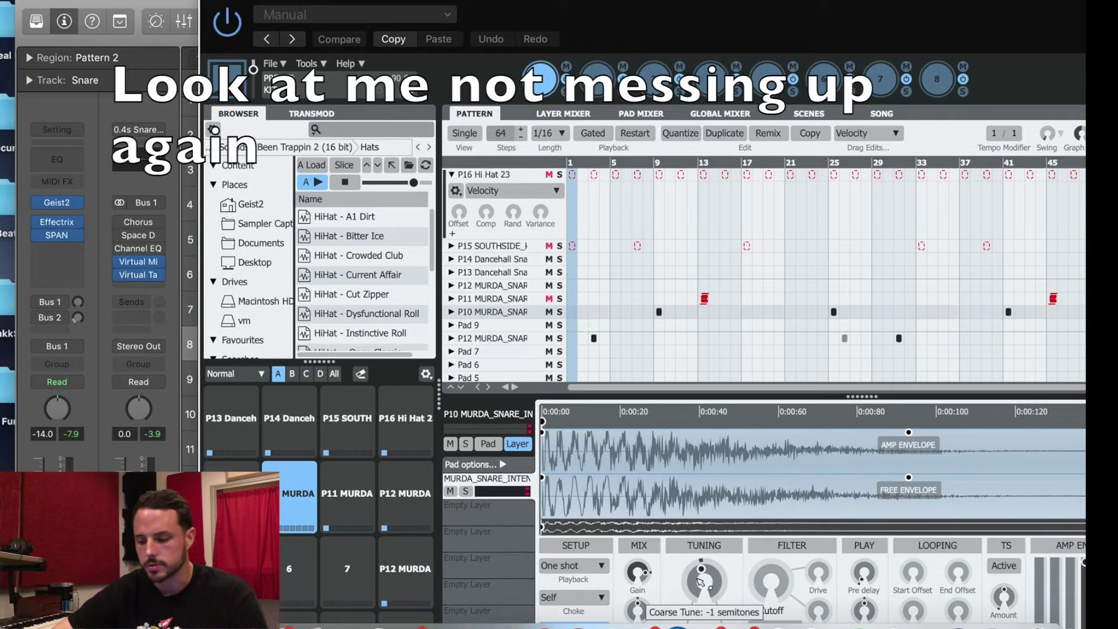
pyautogui.moveTo(701, 581); pyautogui.dragTo(701, 589)
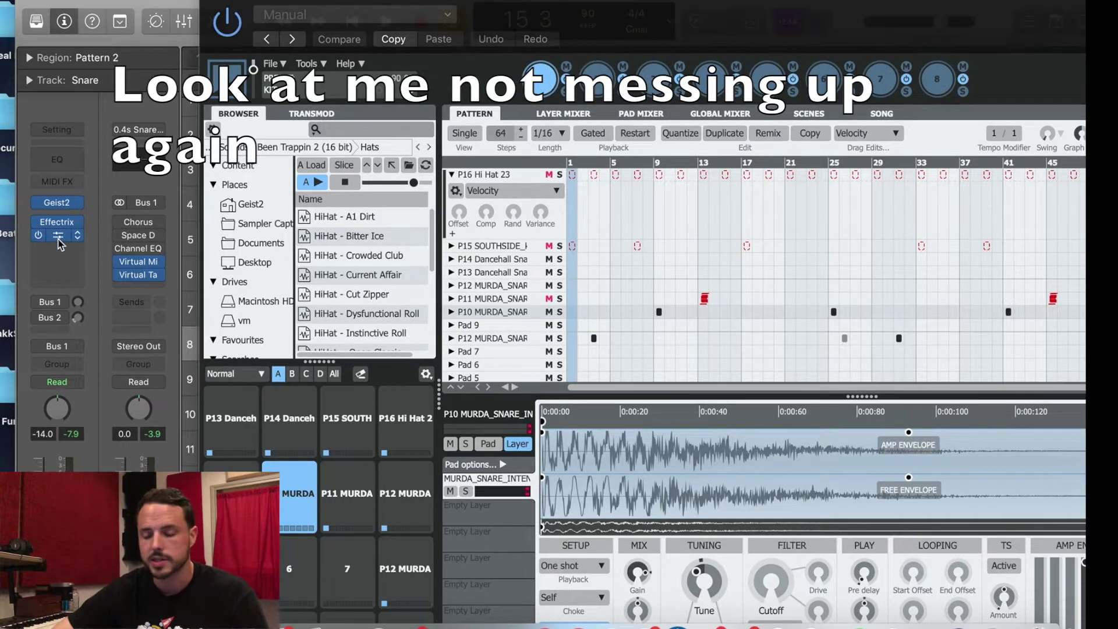
pyautogui.click(59, 243)
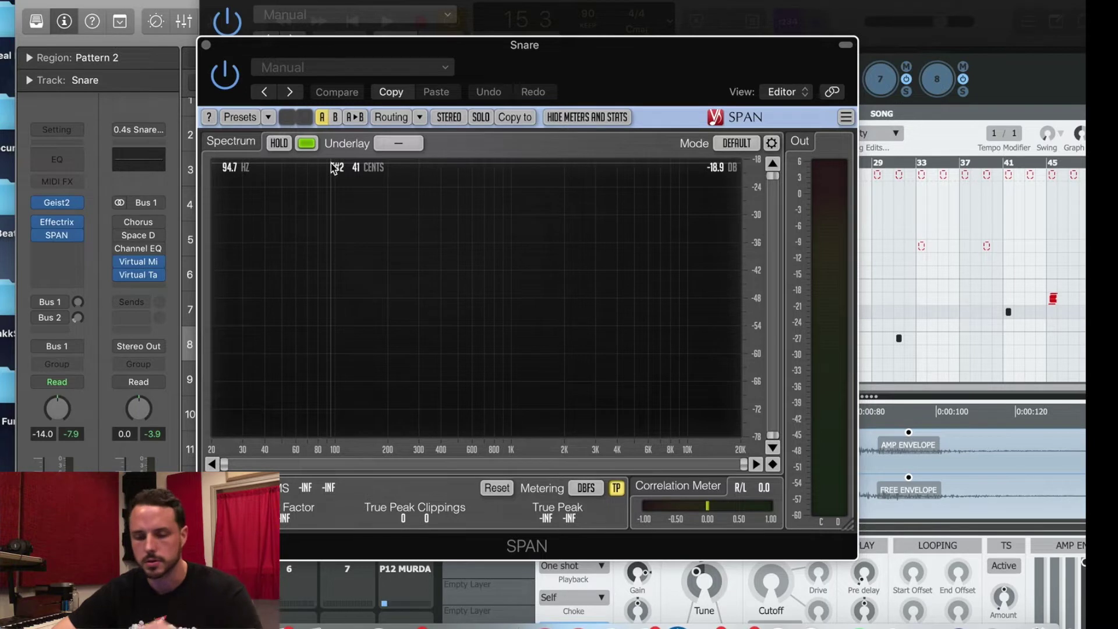
# Step: Enable HOLD in SPAN to capture the retuned snare's peak spectrum
pyautogui.click(279, 144)
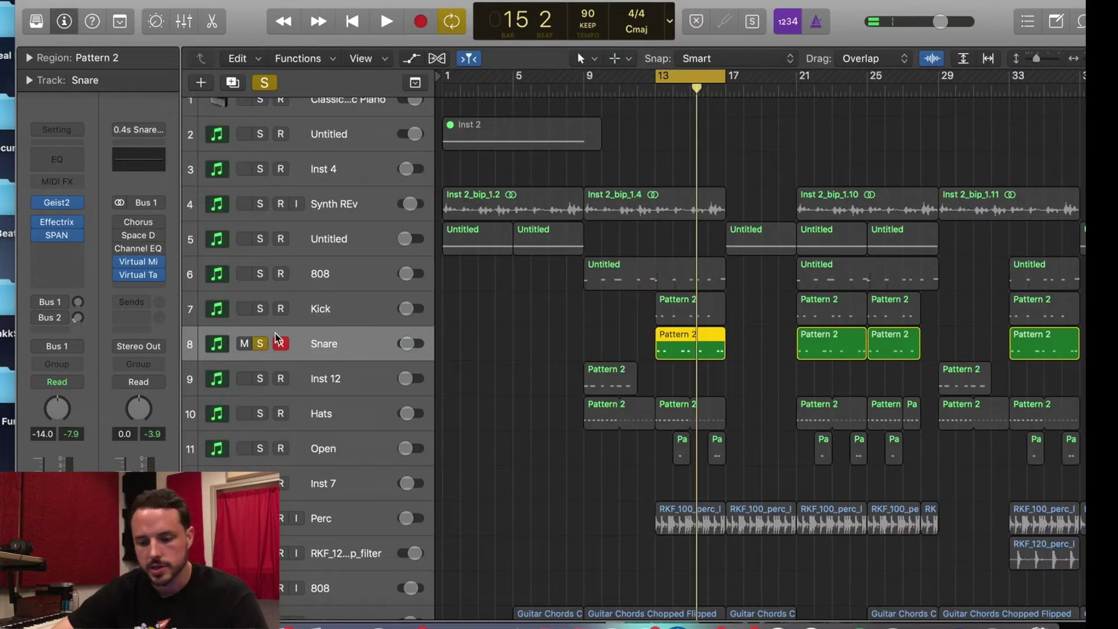
# Step: Unsolo Snare, solo Hats and Open, select Hats, and open its Effectrix plugin
pyautogui.click(260, 344)
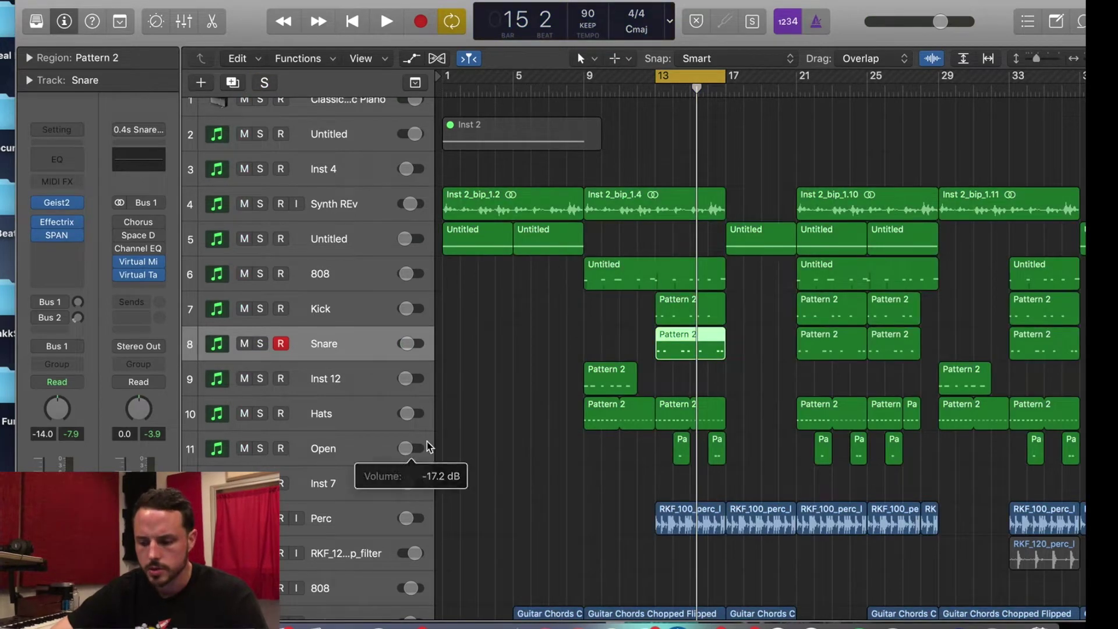
pyautogui.scroll(1, 408, 460)
pyautogui.click(266, 431)
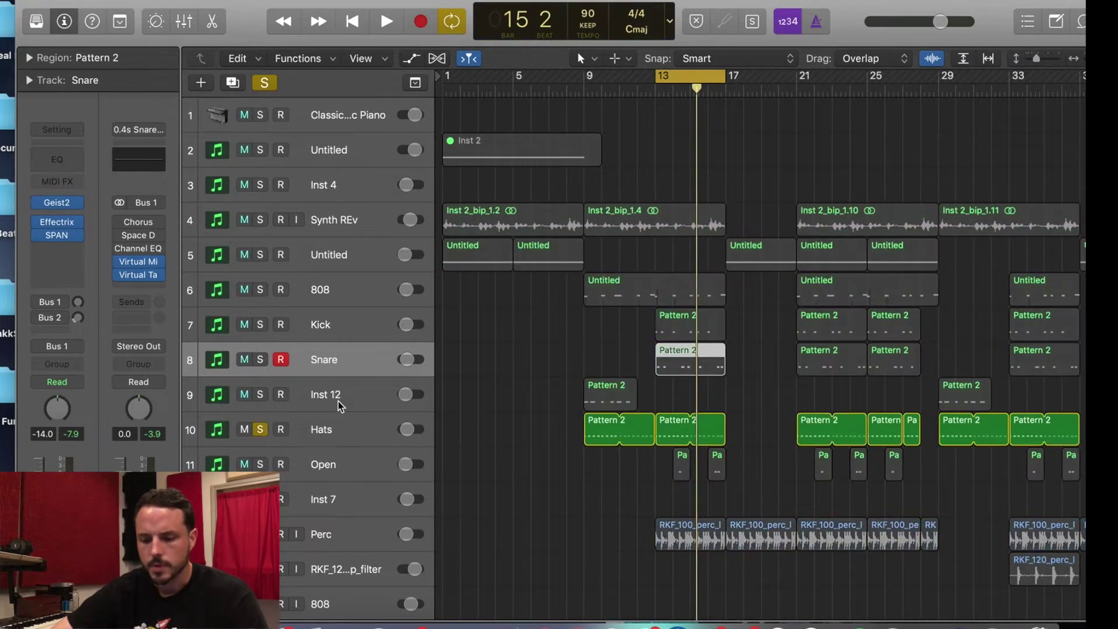
pyautogui.click(266, 464)
pyautogui.click(359, 428)
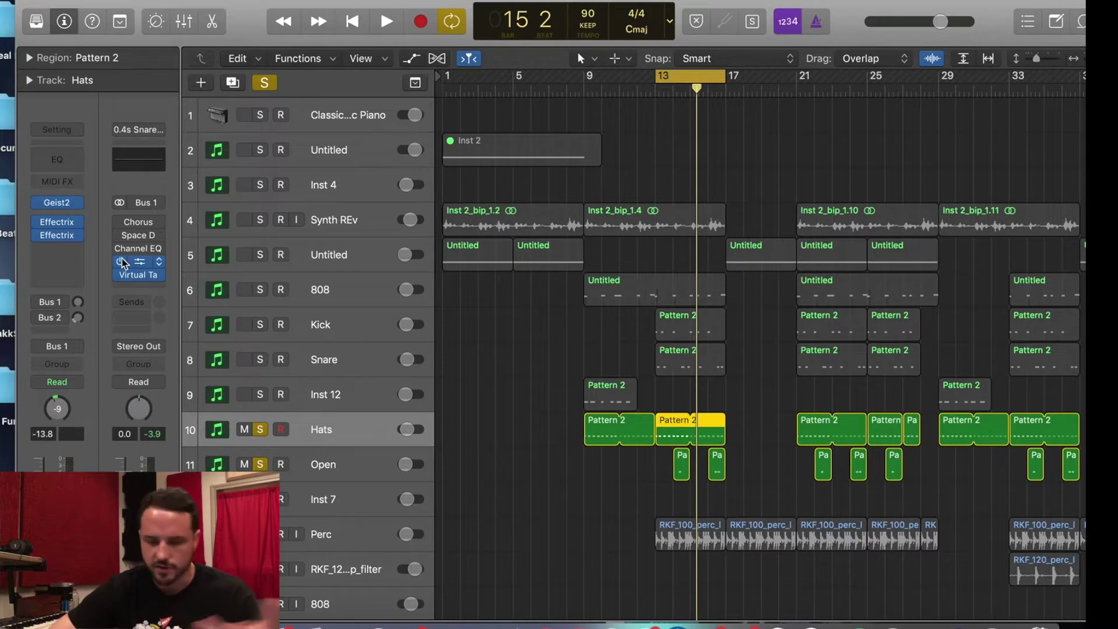
pyautogui.click(61, 237)
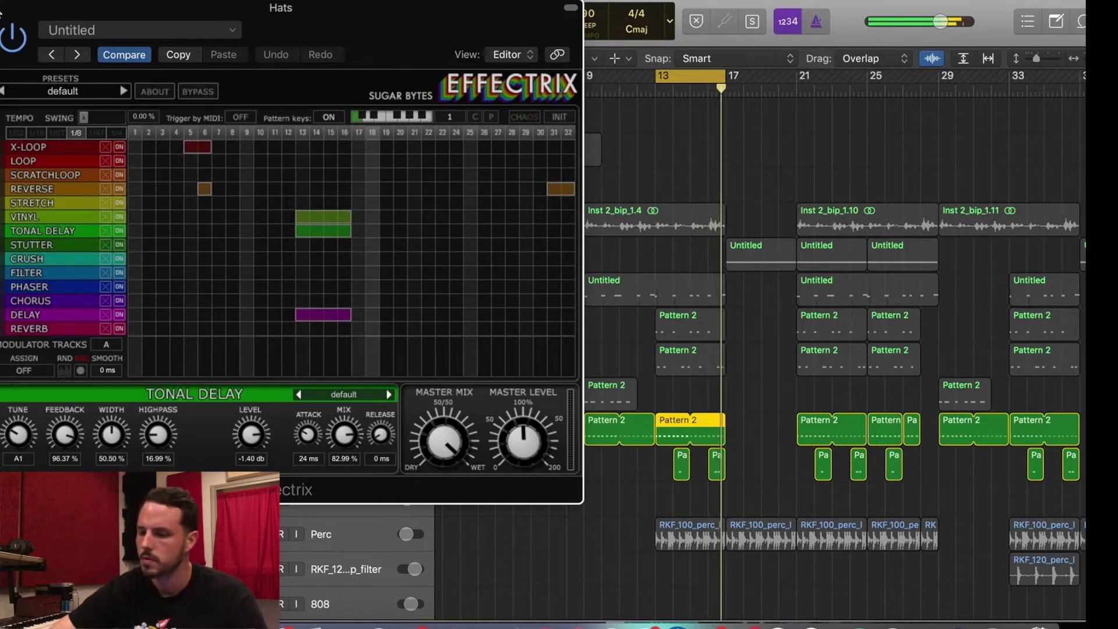
# Step: Stop playback and close the Effectrix window with Cmd+W
pyautogui.press('space')
pyautogui.press('super+w')
# Step: Select the Hats and Open regions at bar 13, then unsolo both tracks
pyautogui.click(506, 349)
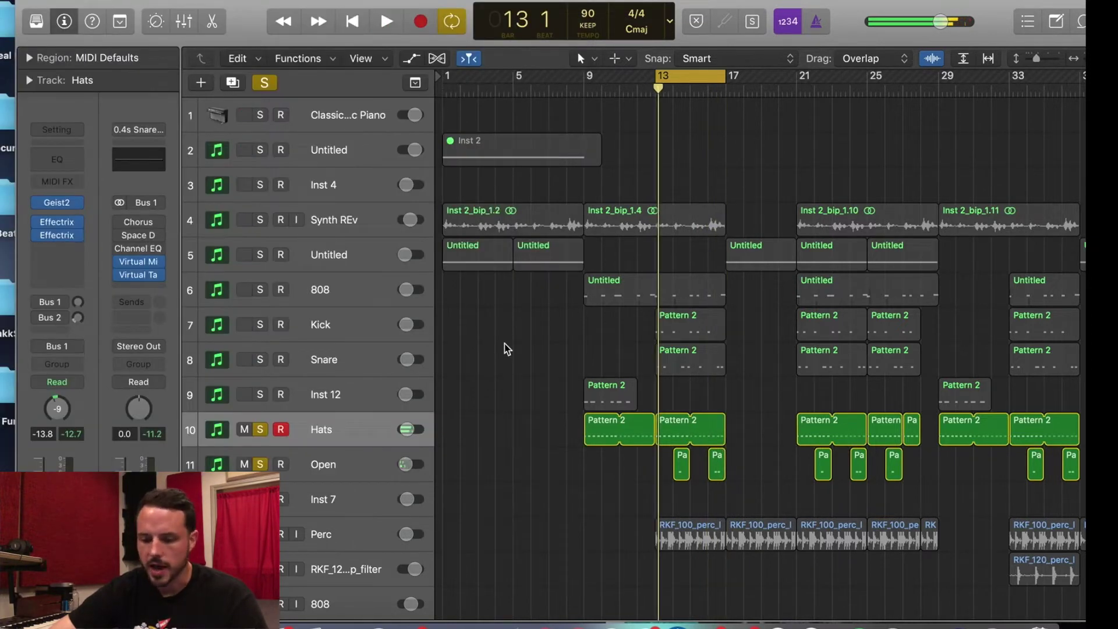
pyautogui.moveTo(741, 498); pyautogui.dragTo(655, 411)
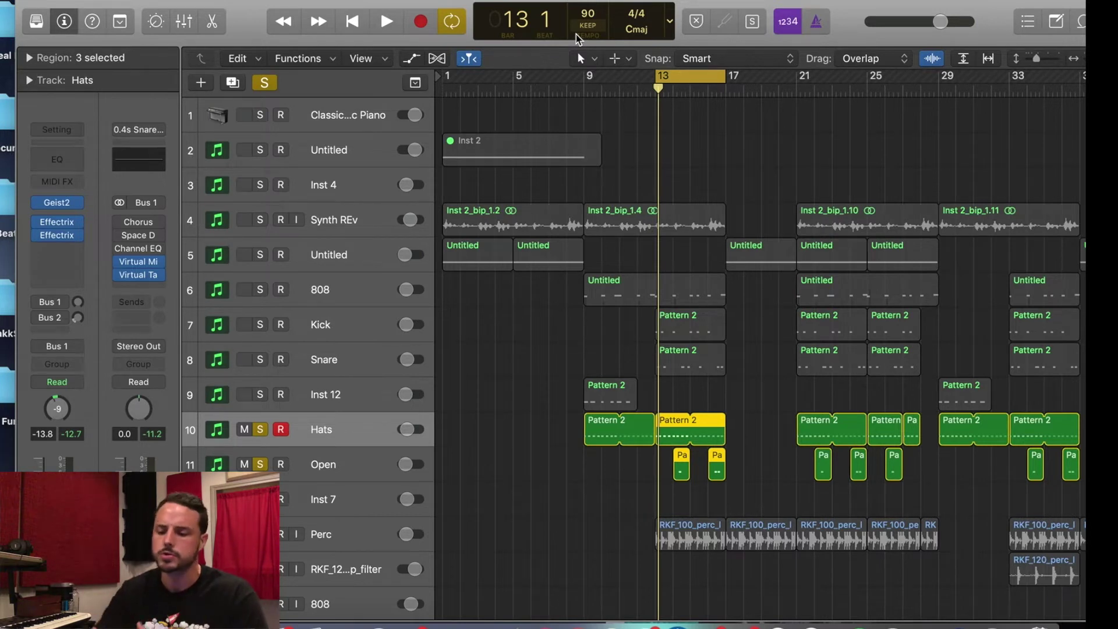
pyautogui.click(260, 429)
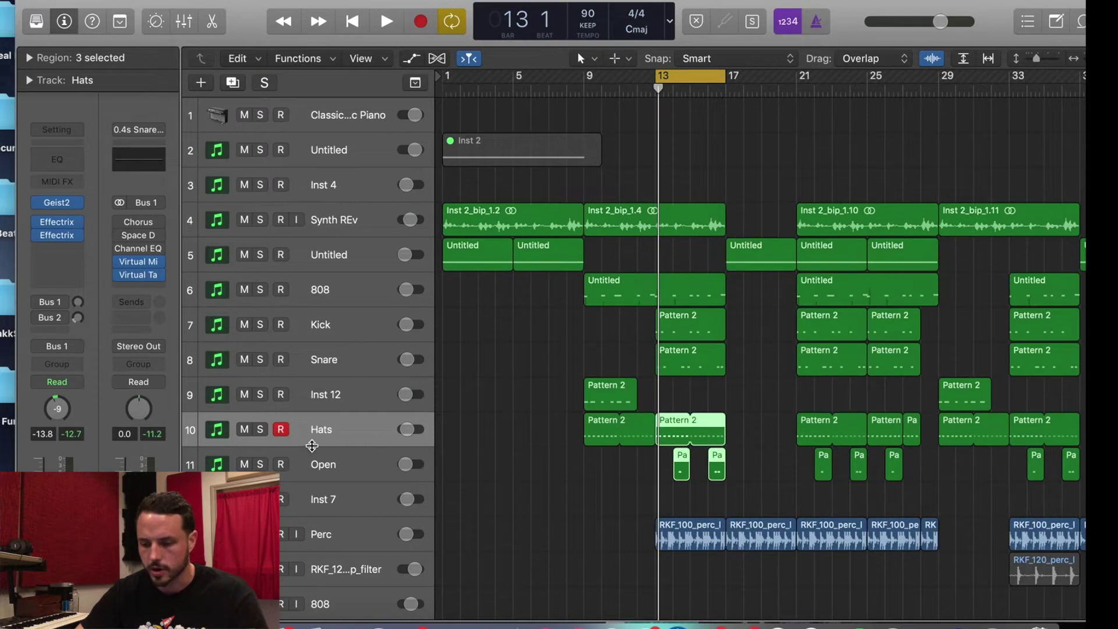
# Step: In the mixer, select all the drum channel strips and route their outputs to Bus 1
pyautogui.press('x')
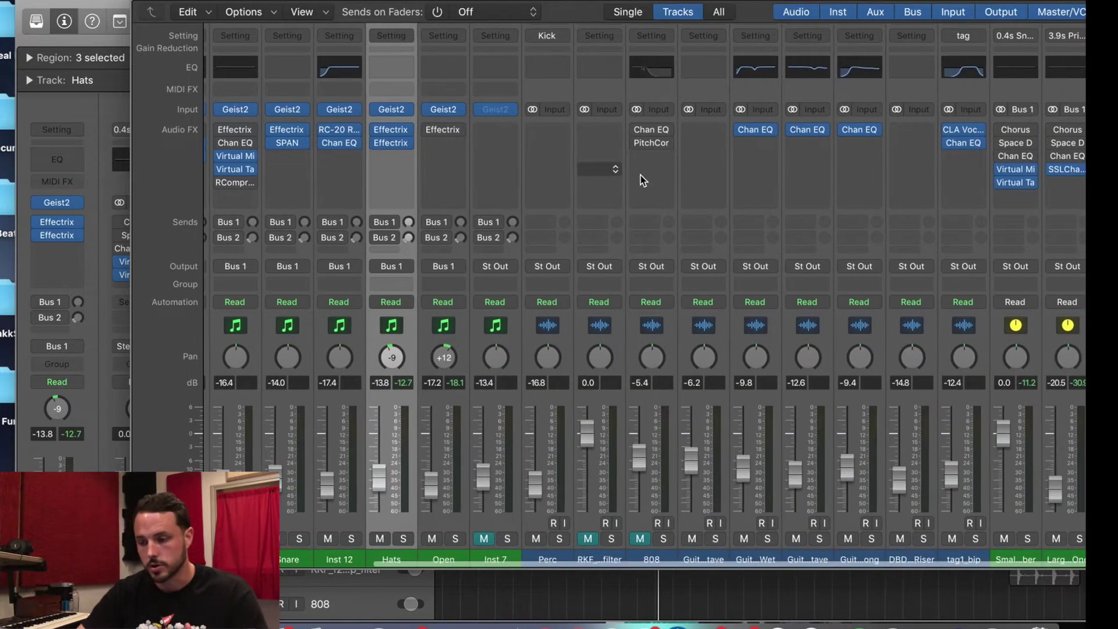
pyautogui.hscroll(-1, 641, 373)
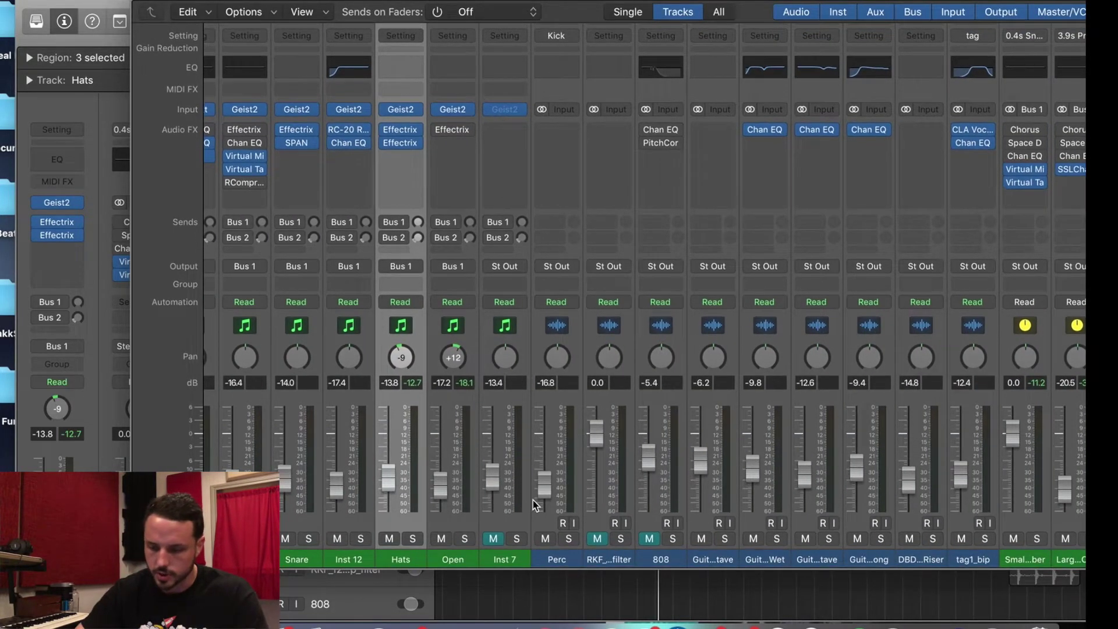
pyautogui.hscroll(-3, 535, 504)
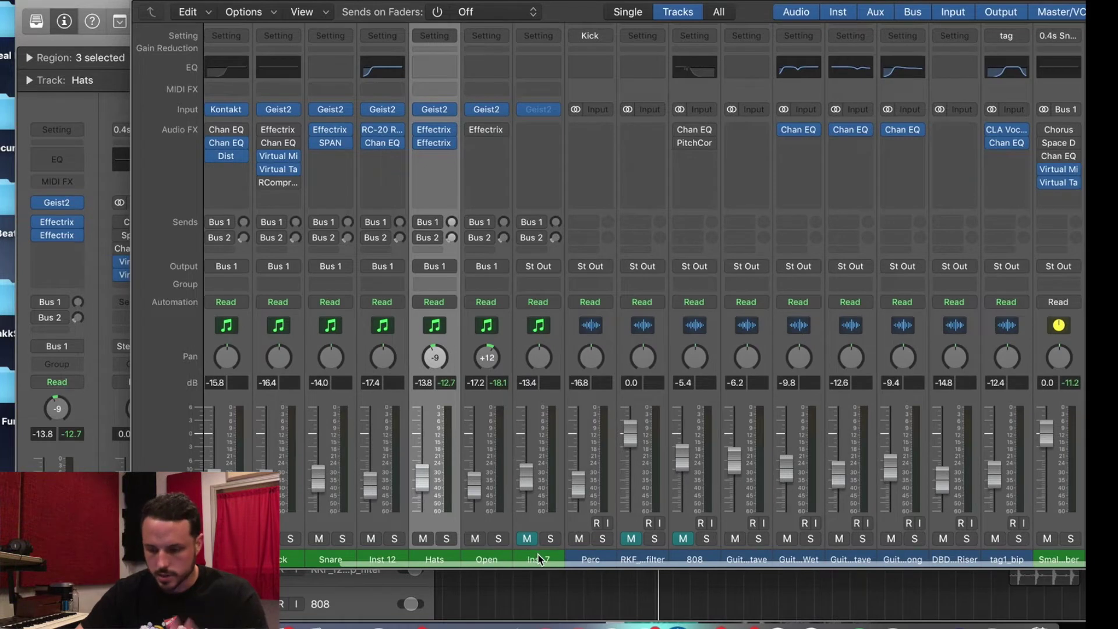
pyautogui.moveTo(539, 559); pyautogui.dragTo(227, 562)
pyautogui.click(480, 551)
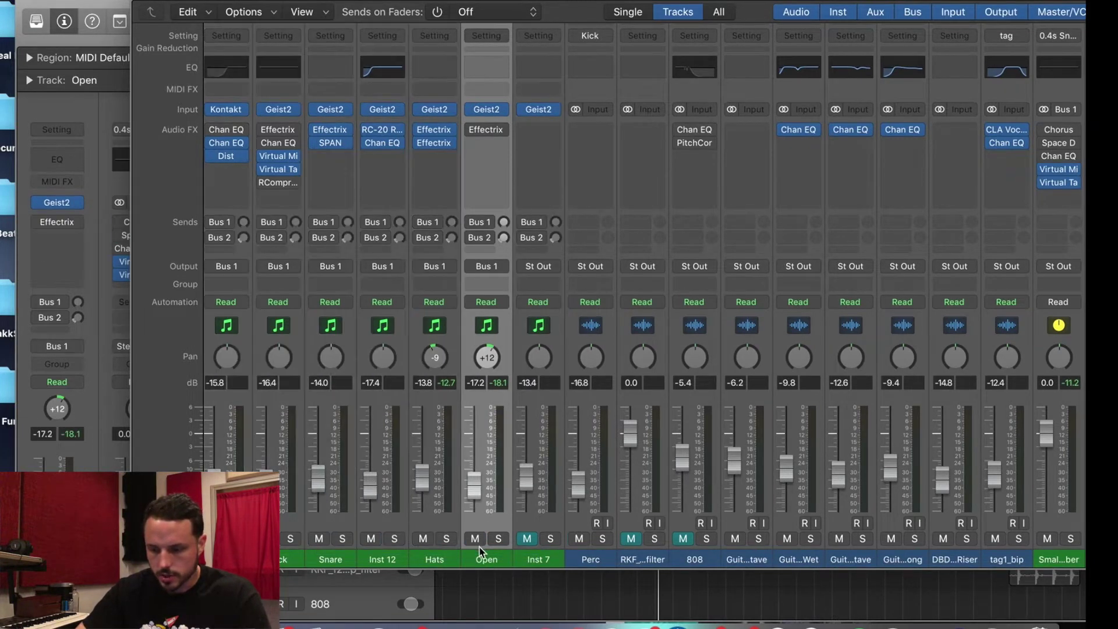
pyautogui.moveTo(488, 559); pyautogui.dragTo(227, 562)
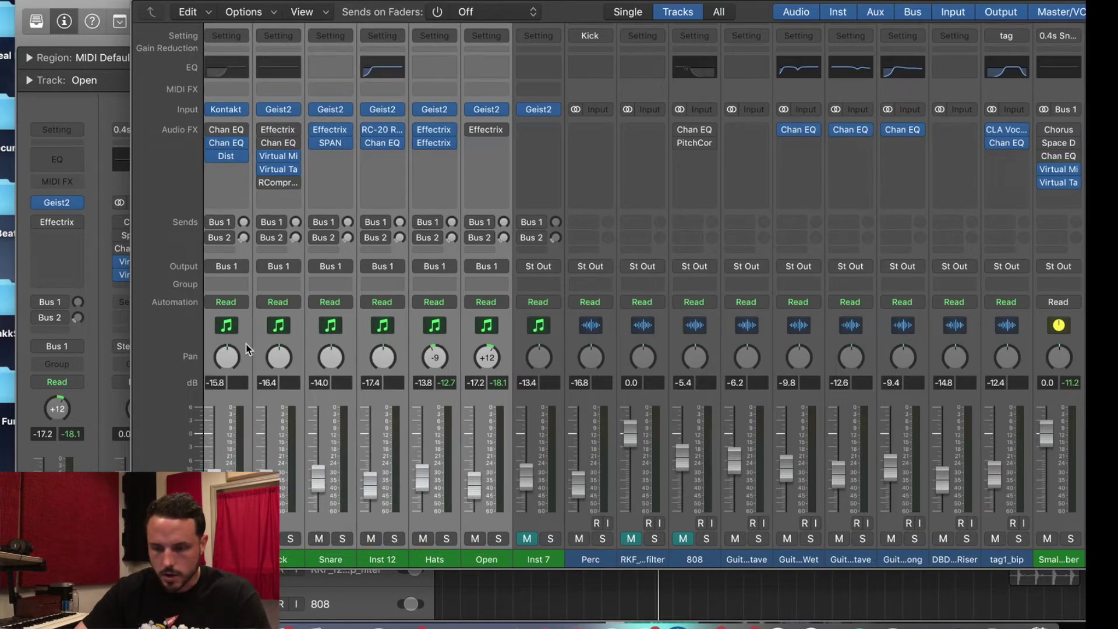
pyautogui.click(228, 268)
pyautogui.moveTo(243, 336)
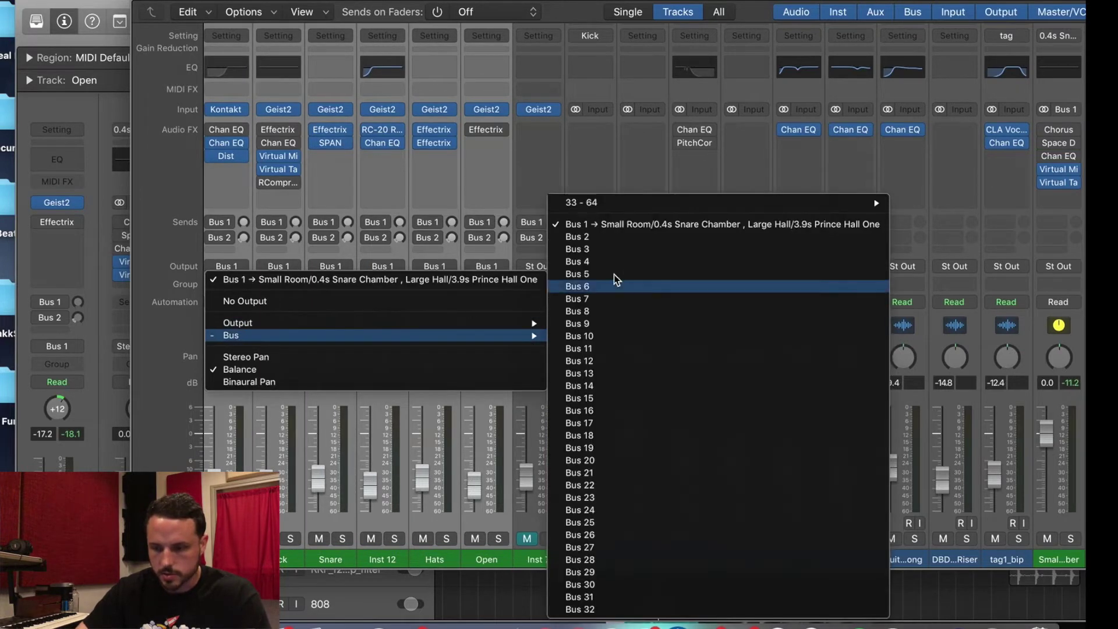
pyautogui.click(514, 527)
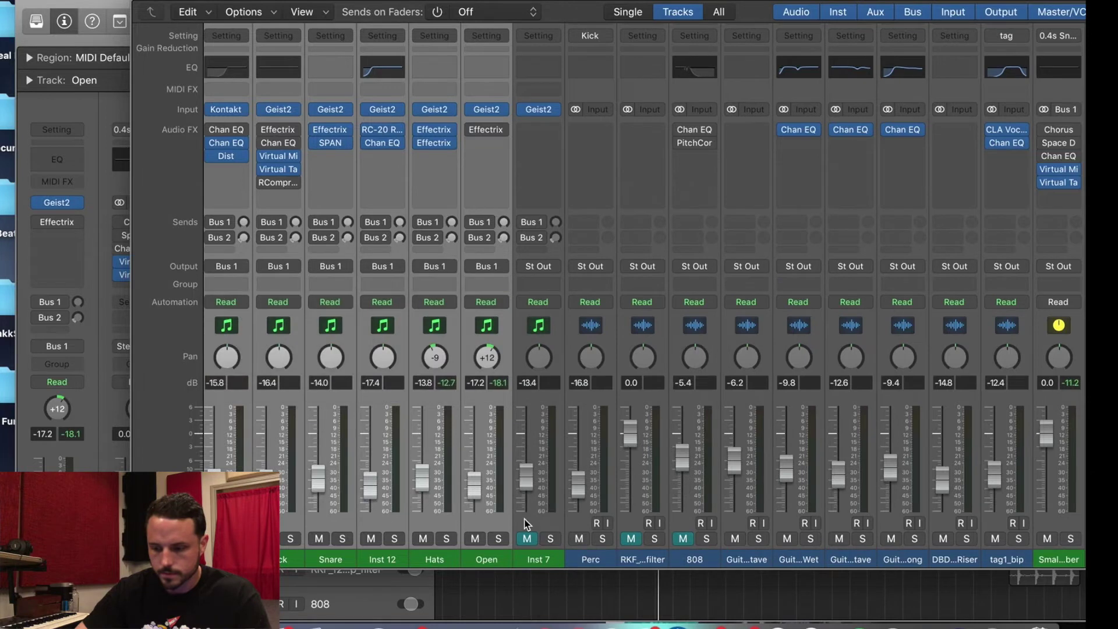
# Step: Shift the mixer to show the aux returns and bypass the aux's Virtual Mix Rack
pyautogui.hscroll(3, 529, 524)
pyautogui.moveTo(836, 2); pyautogui.dragTo(610, 1)
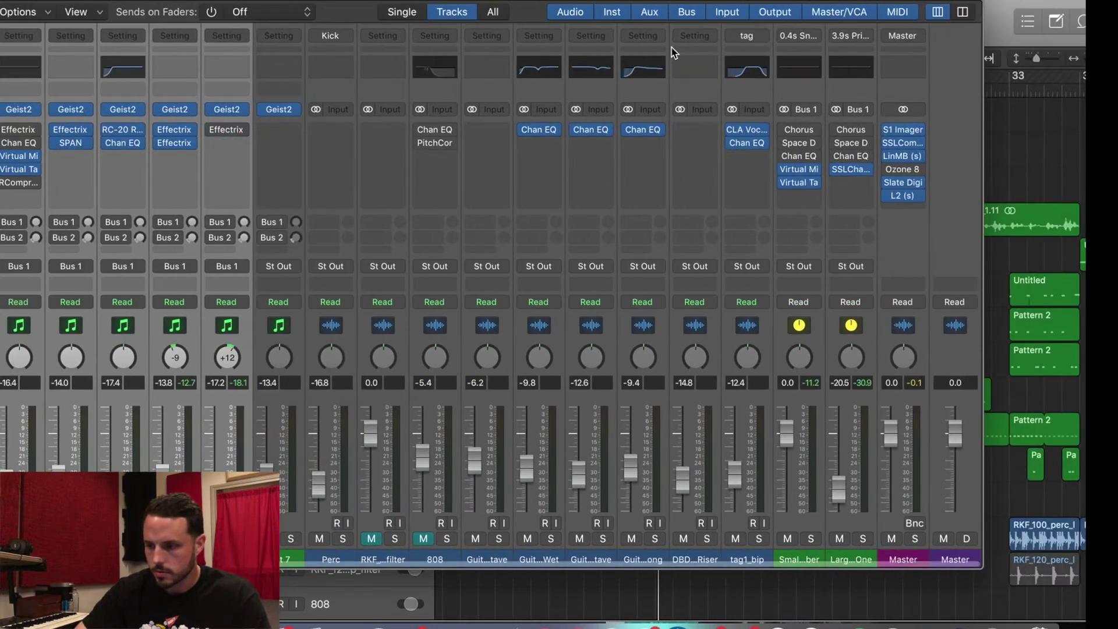
pyautogui.moveTo(791, 183)
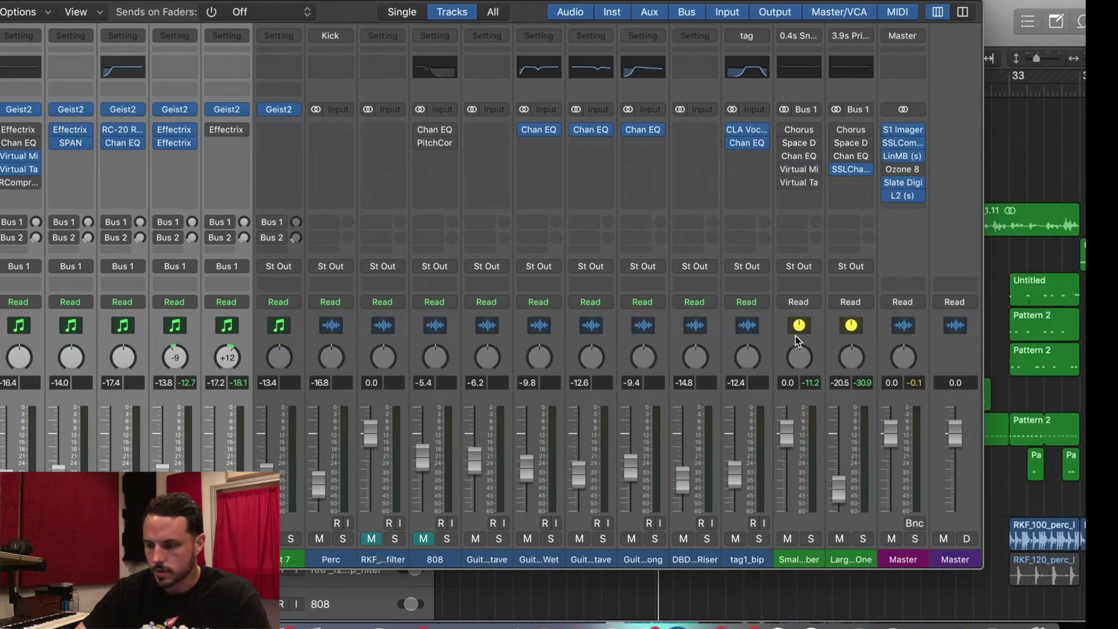
pyautogui.click(784, 170)
# Step: Rename the Bus 1 aux channel strip to 'Drums'
pyautogui.doubleClick(798, 560)
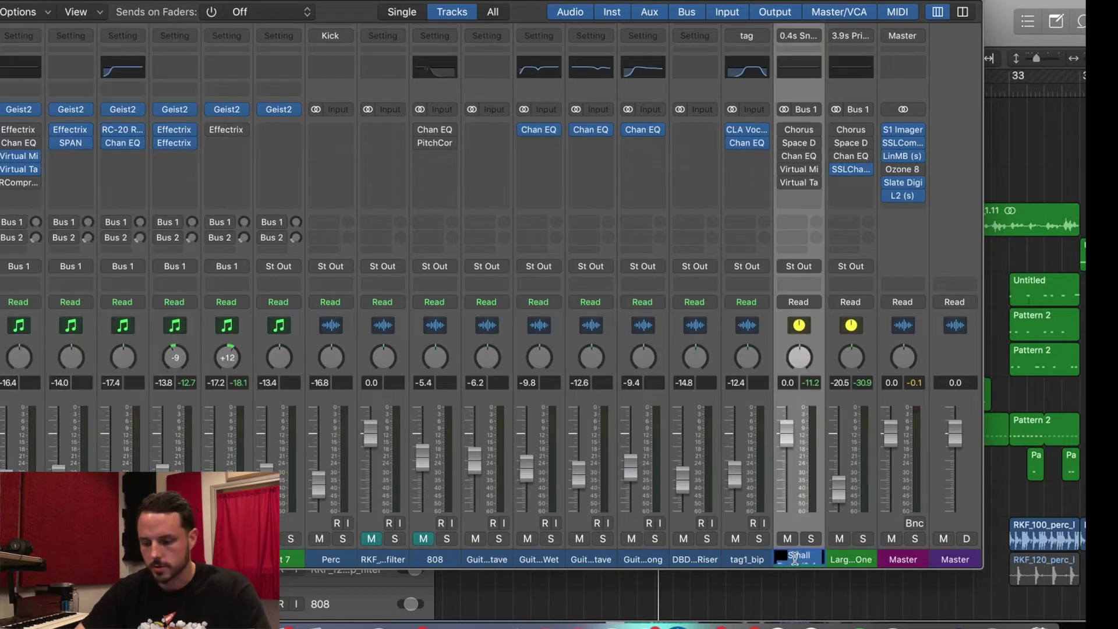
pyautogui.write('Drums')
pyautogui.press('Return')
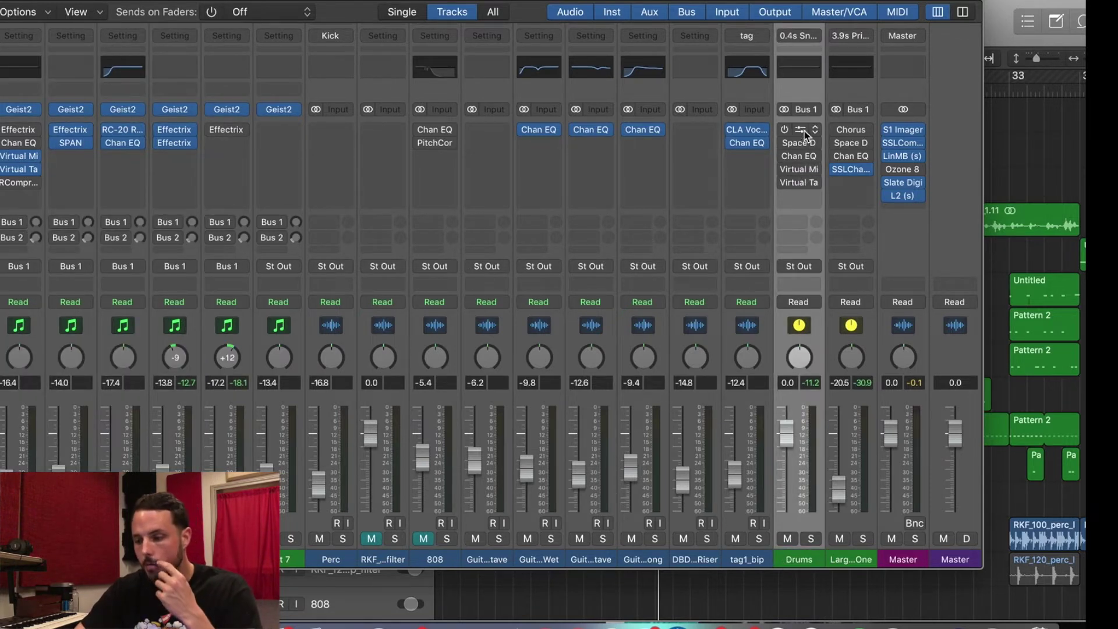
# Step: Add a Bus 2 send on the Drums aux
pyautogui.click(792, 225)
pyautogui.moveTo(795, 250)
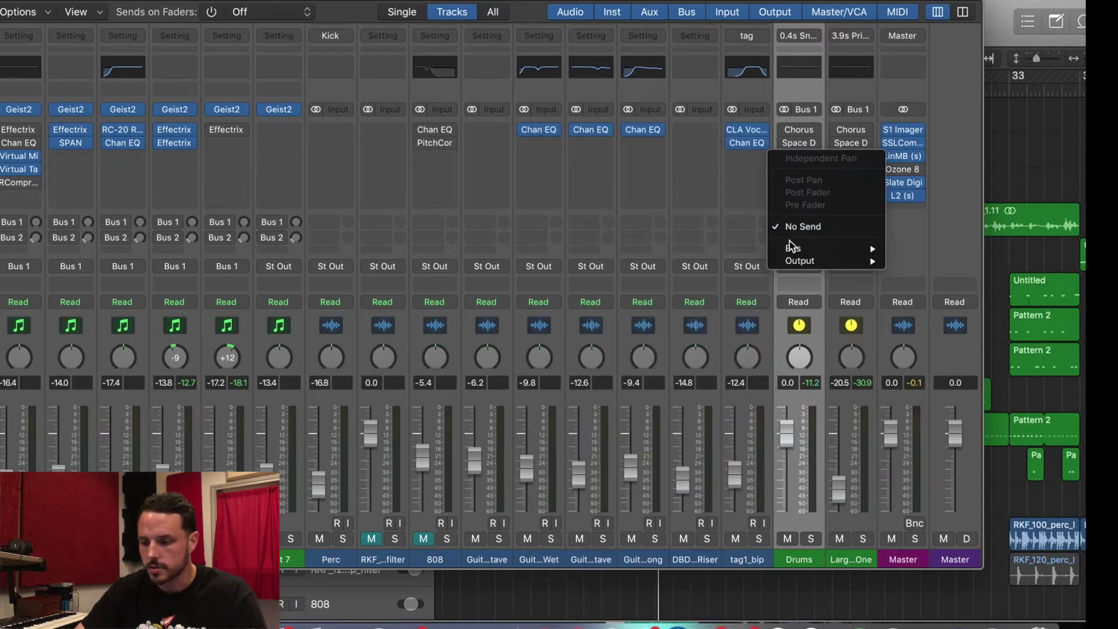
pyautogui.click(569, 141)
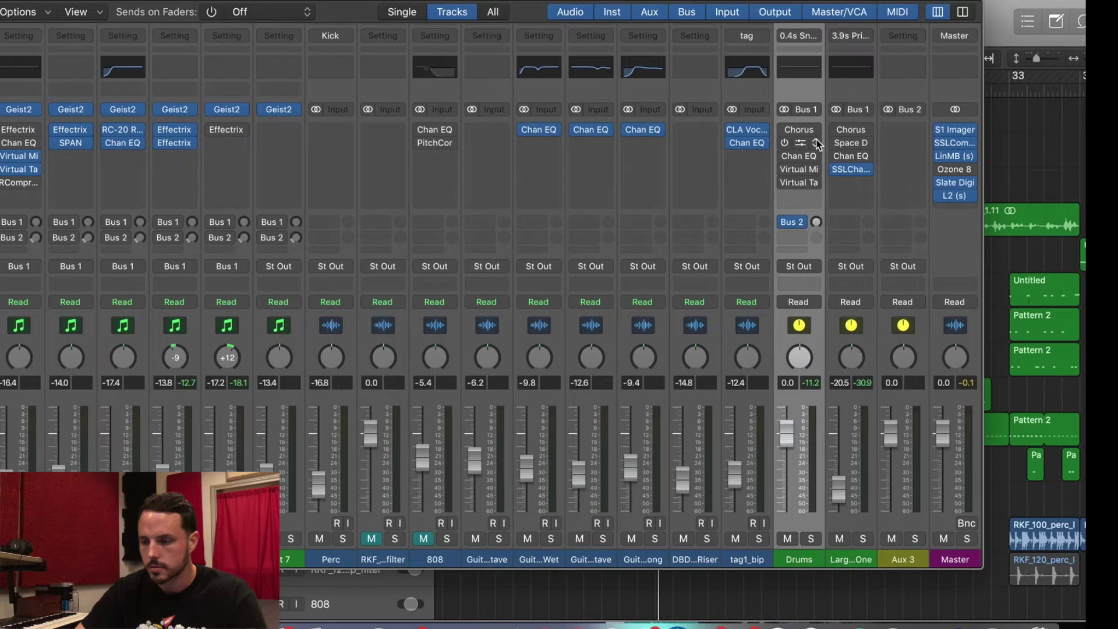
# Step: Set Aux 3's input to No Input, then open the hall return's SSLChannel plug-in
pyautogui.click(906, 109)
pyautogui.moveTo(853, 186)
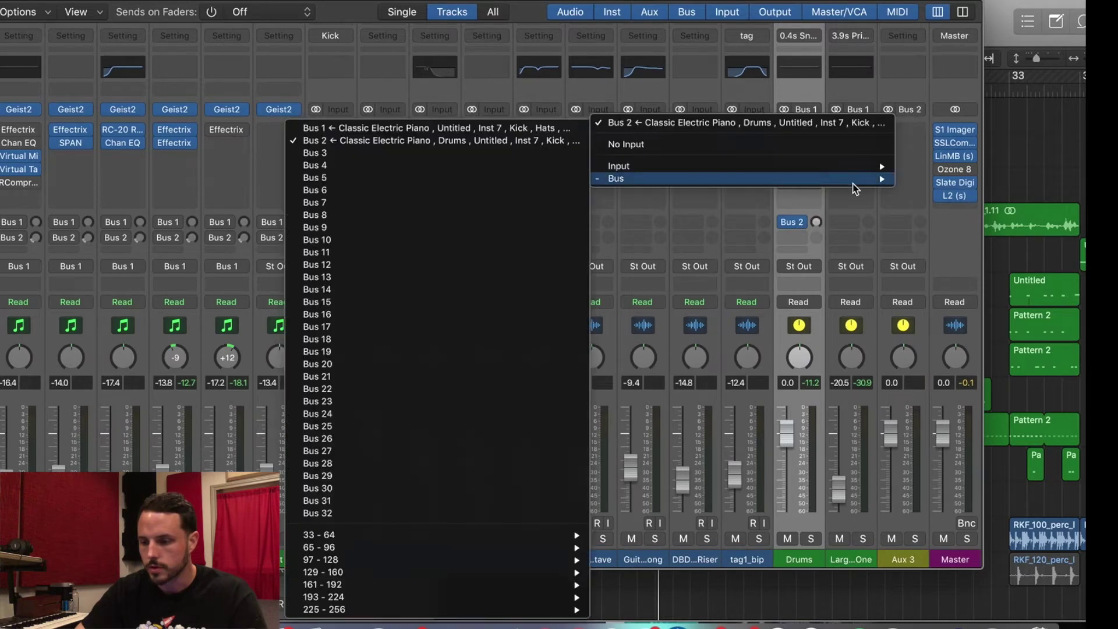
pyautogui.click(518, 130)
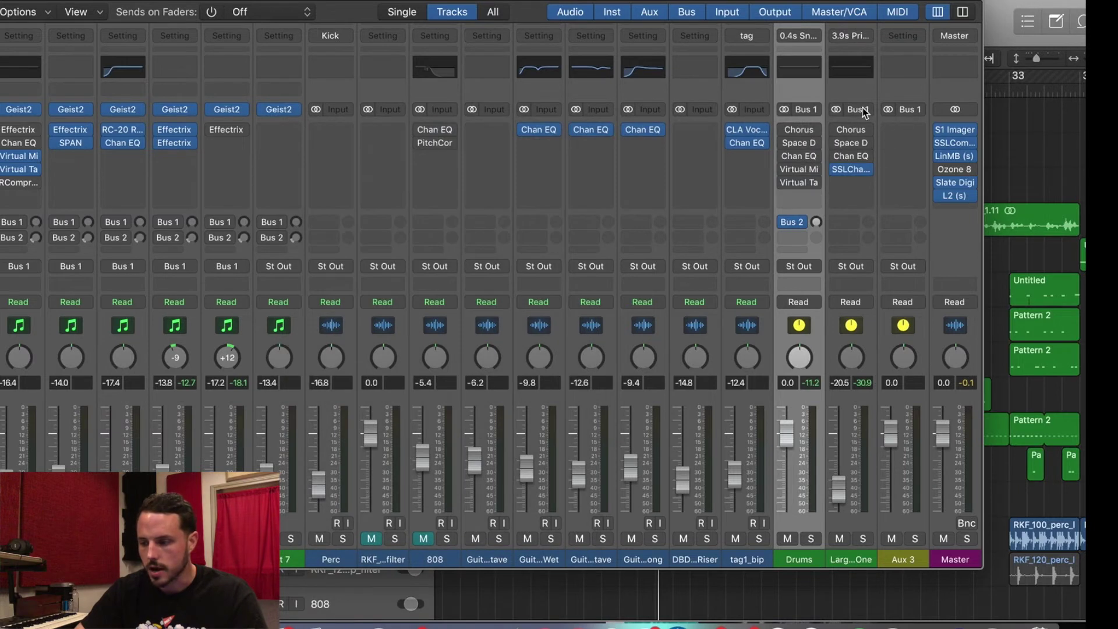
pyautogui.click(910, 110)
pyautogui.click(839, 143)
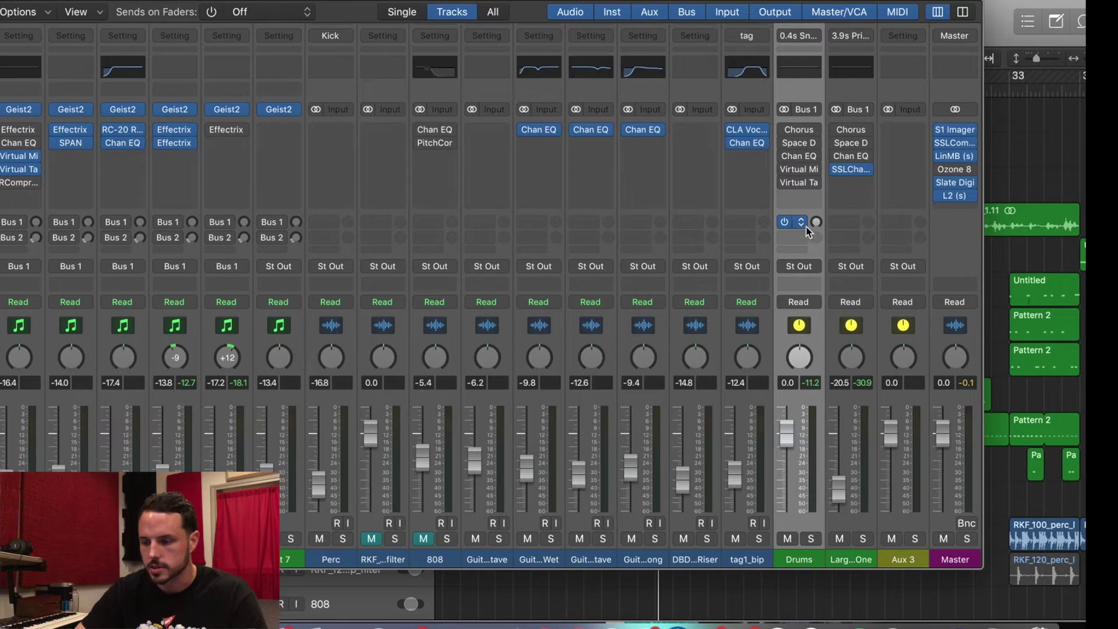
pyautogui.click(853, 170)
# Step: Adjust the SSLChannel compressor release and HF gain, and set the hall return to -18.5 dB
pyautogui.moveTo(173, 9); pyautogui.dragTo(206, 11)
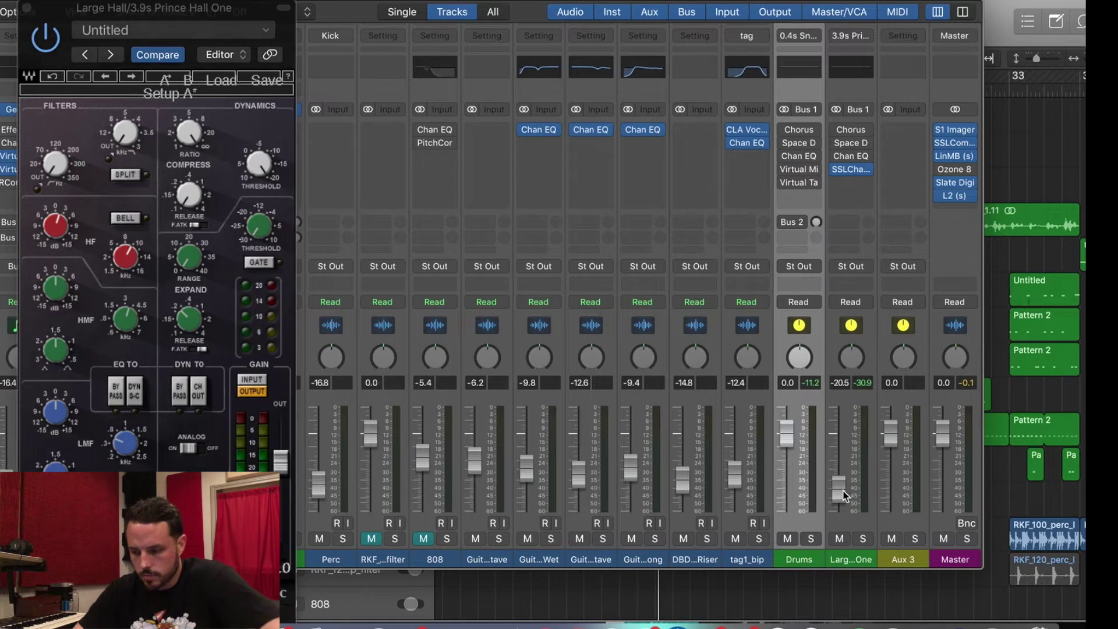
pyautogui.moveTo(844, 491); pyautogui.dragTo(842, 492)
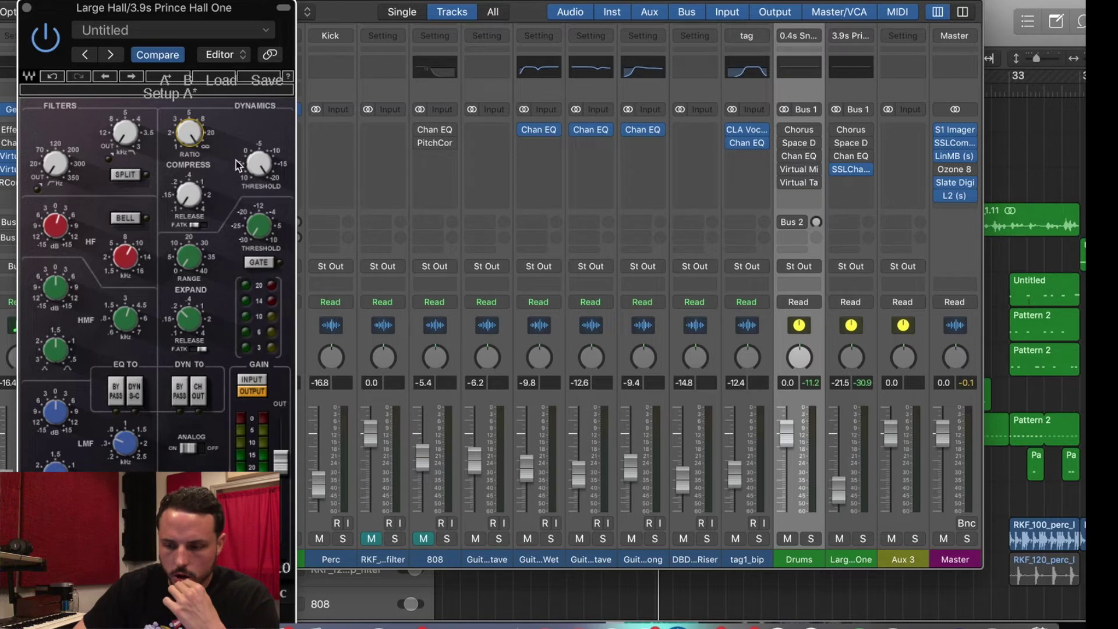
pyautogui.moveTo(256, 166)
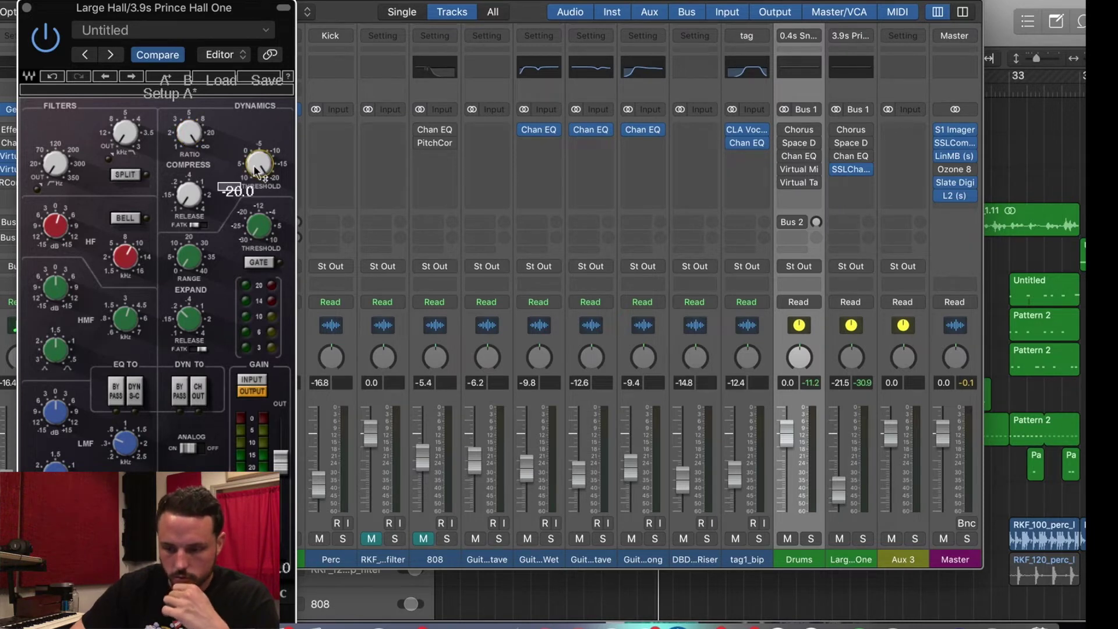
pyautogui.moveTo(184, 204)
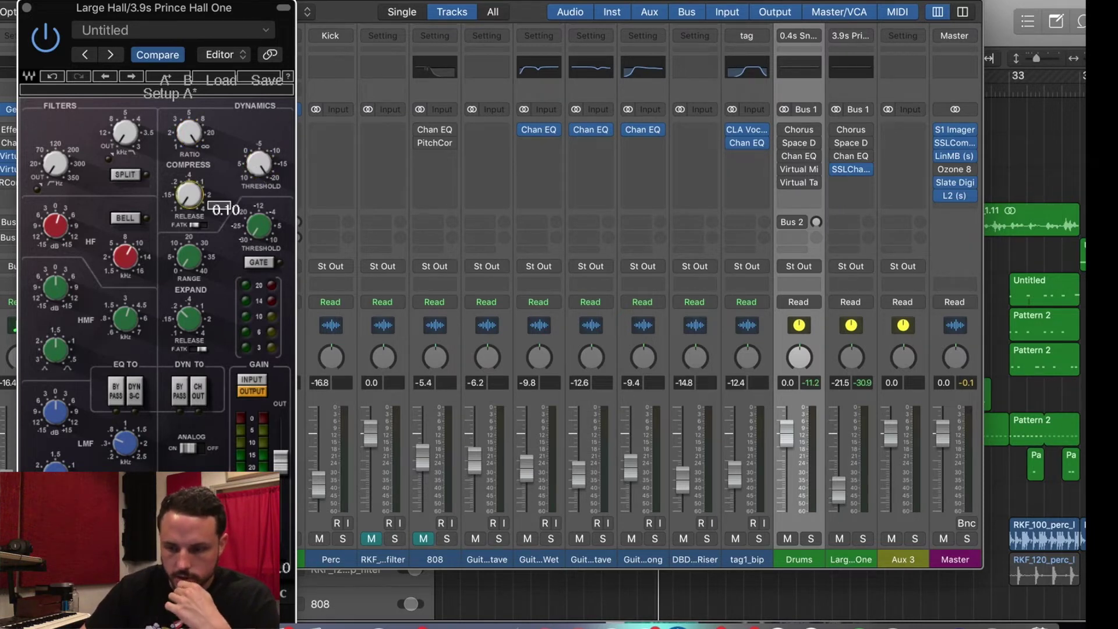
pyautogui.click(185, 205)
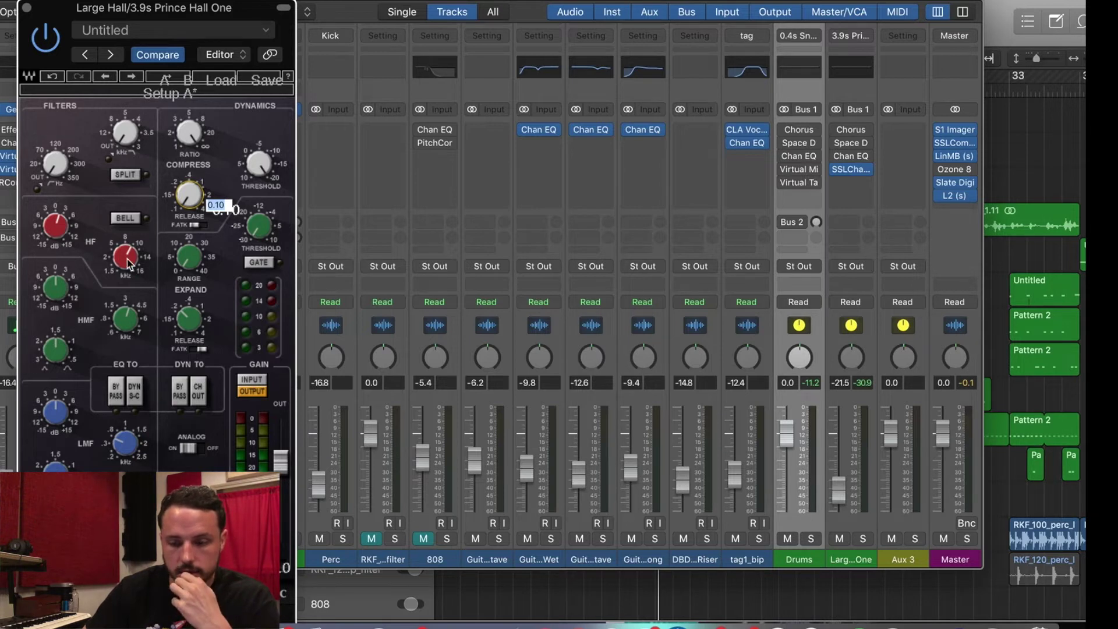
pyautogui.click(57, 238)
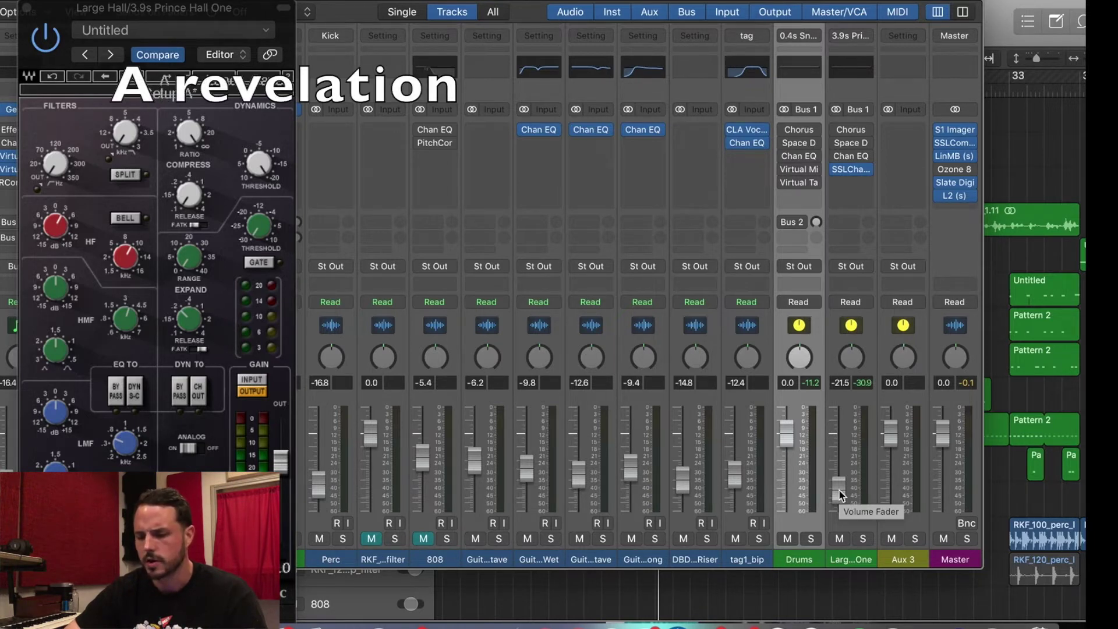
# Step: Play back the mix and close the SSLChannel plug-in window
pyautogui.press('space')
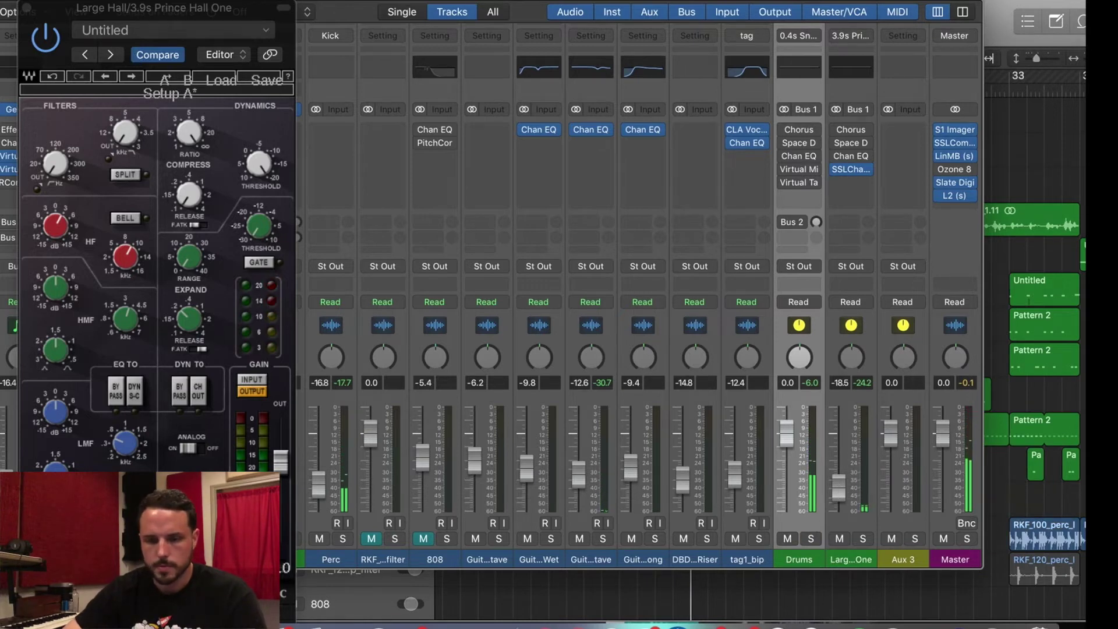
pyautogui.click(26, 7)
pyautogui.click(27, 7)
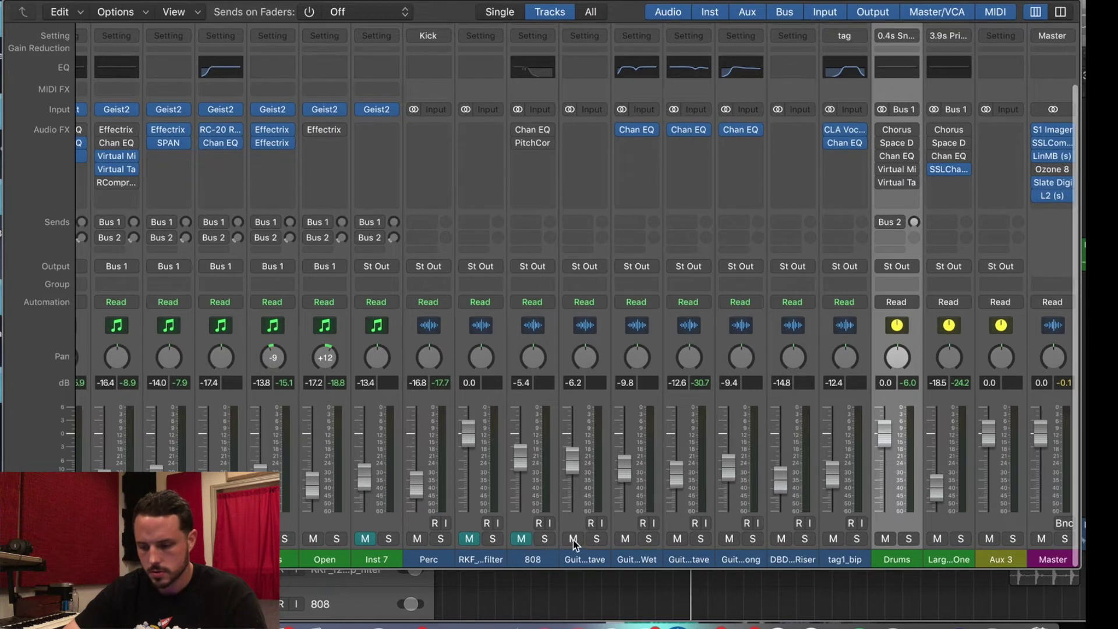
# Step: Solo the Open hi-hat and Hats drum channels
pyautogui.click(337, 542)
pyautogui.click(286, 540)
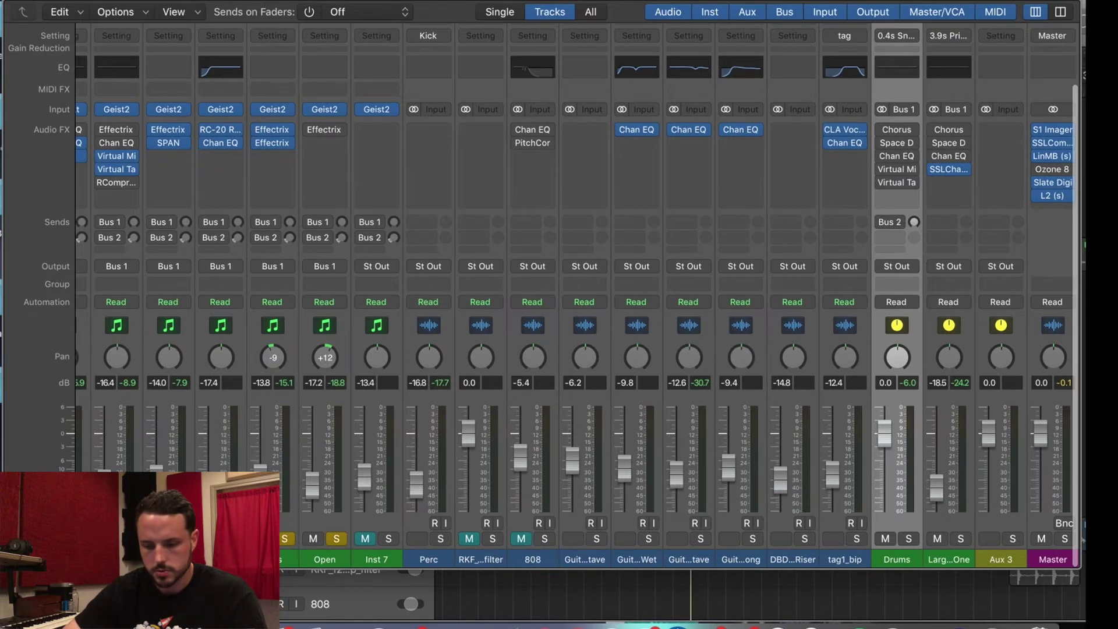
pyautogui.click(116, 495)
pyautogui.hscroll(-2, 117, 495)
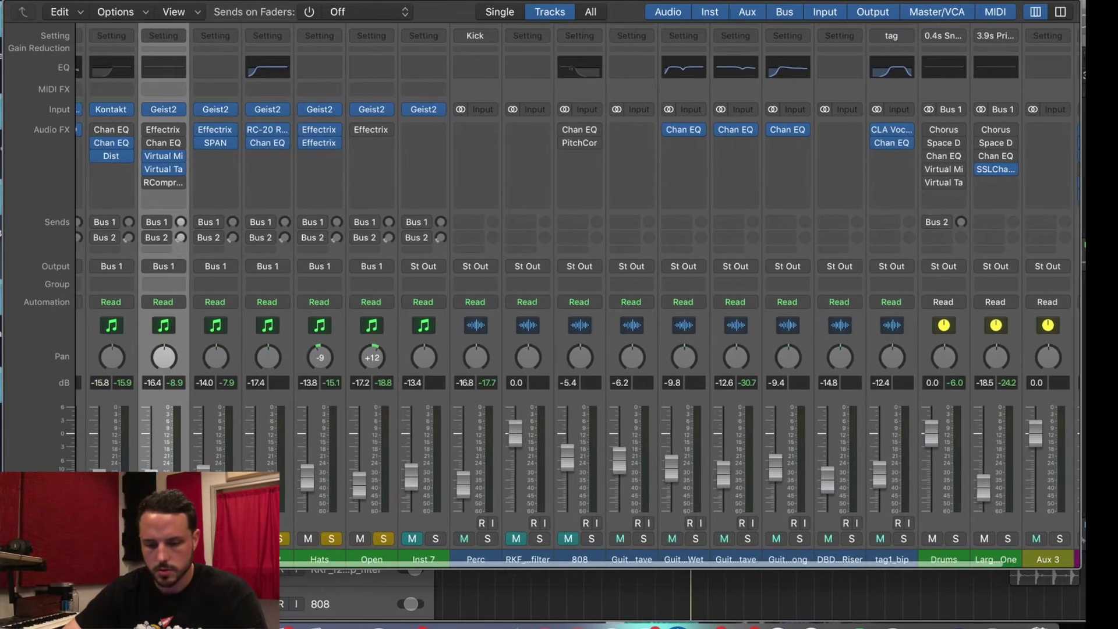
pyautogui.hscroll(2, 874, 408)
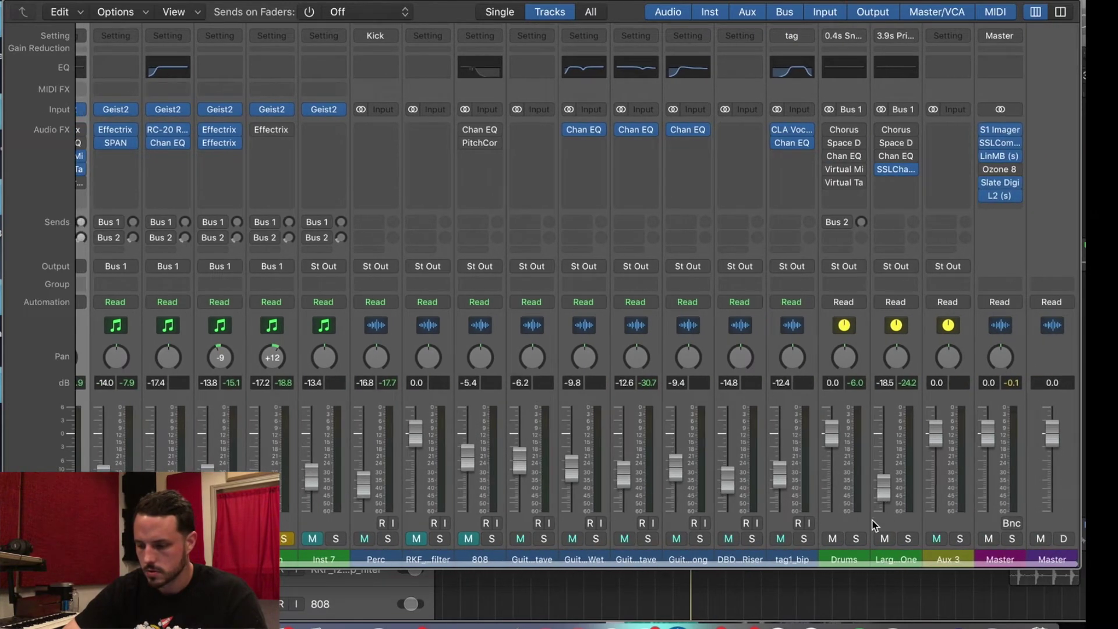
# Step: Solo the Drums bus and parallel aux during playback, raising the aux fader to -16.6 dB
pyautogui.click(857, 539)
pyautogui.click(909, 539)
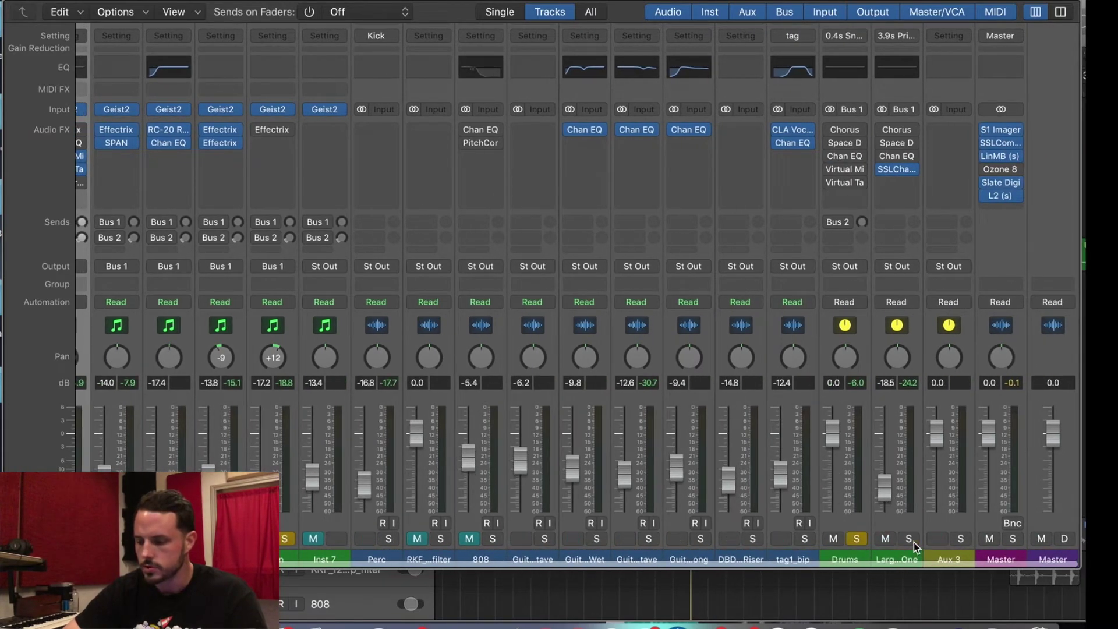
pyautogui.press('space')
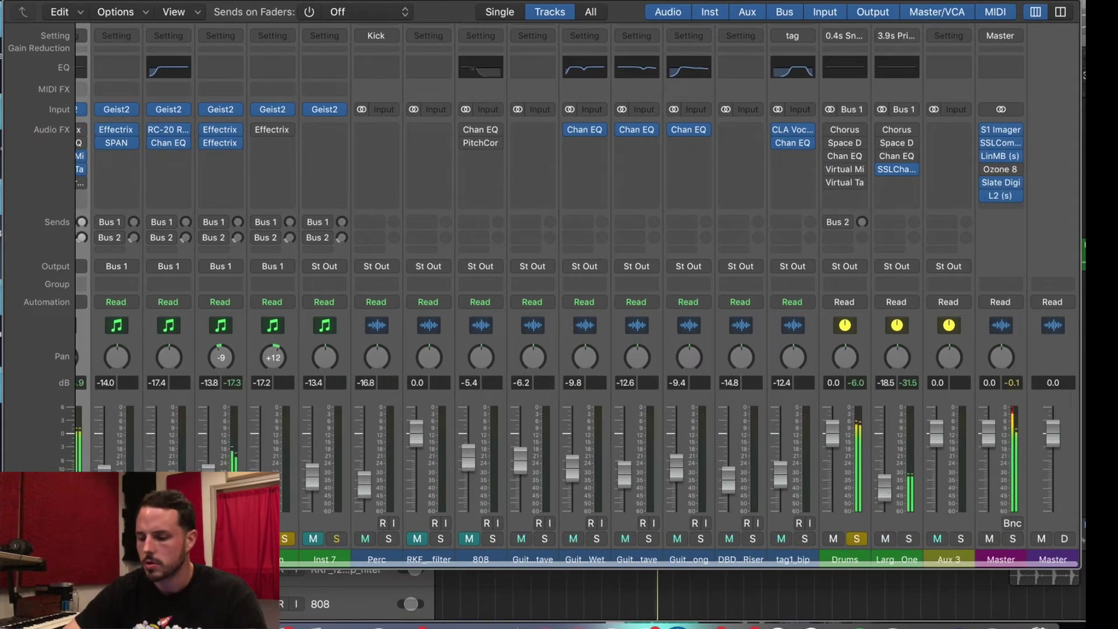
pyautogui.click(885, 539)
pyautogui.moveTo(886, 503); pyautogui.dragTo(886, 506)
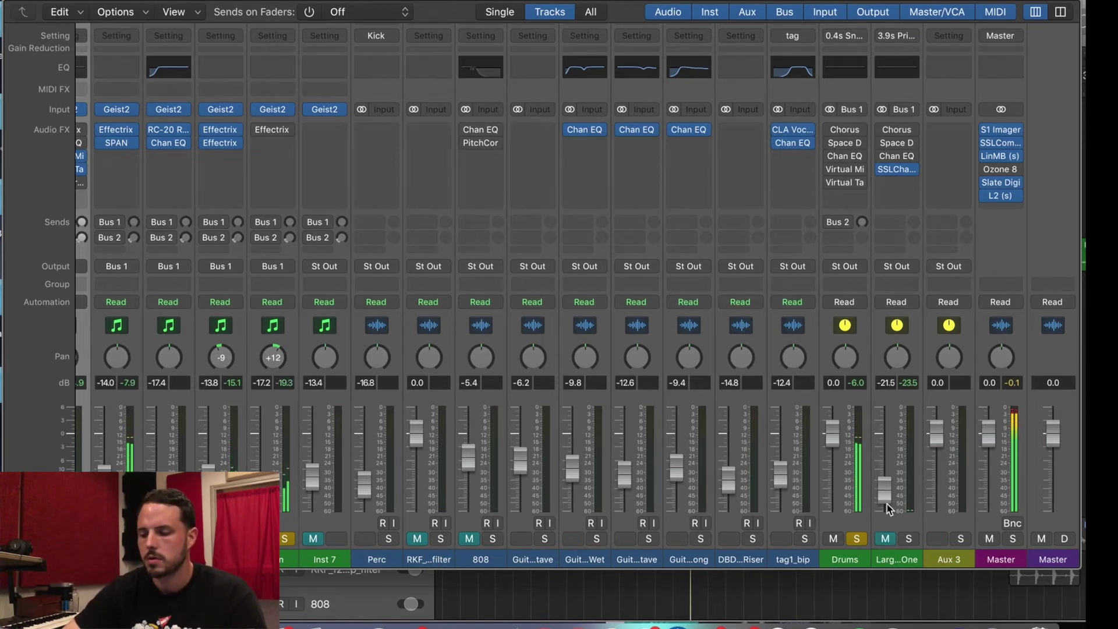
pyautogui.click(909, 539)
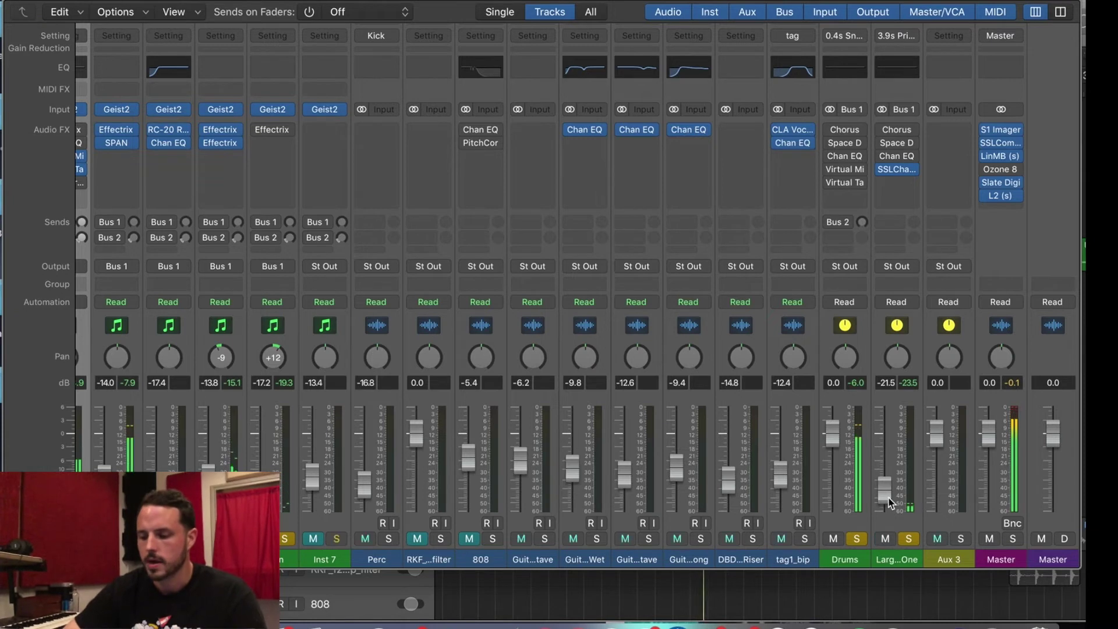
pyautogui.moveTo(889, 502); pyautogui.dragTo(882, 479)
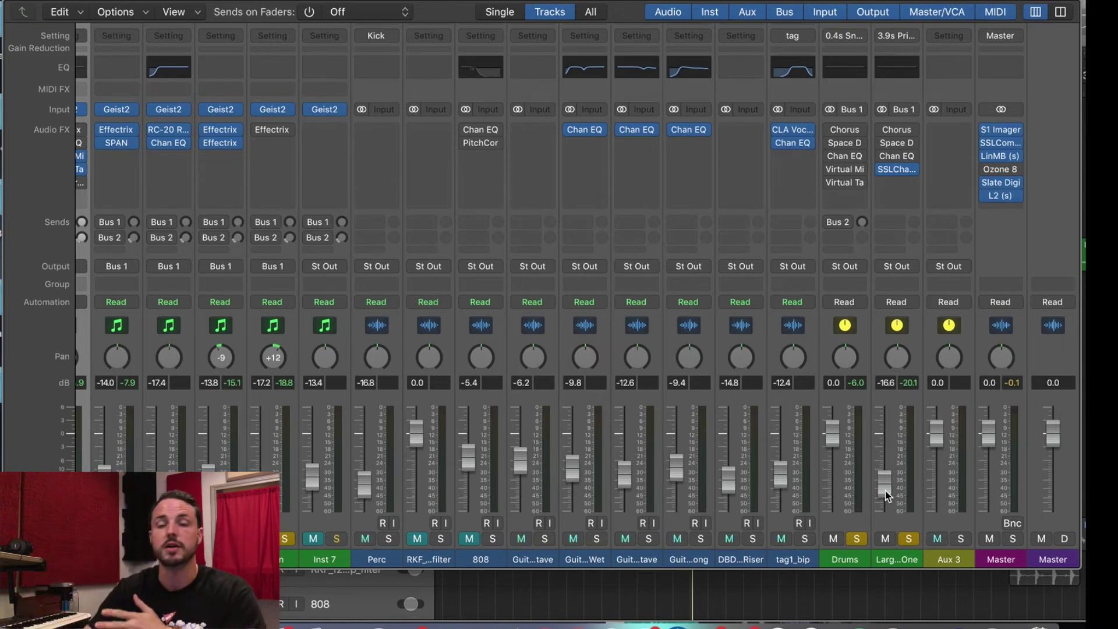
# Step: Nudge the parallel aux fader down in small steps until it reads -20.0 dB
pyautogui.moveTo(887, 496); pyautogui.dragTo(888, 497)
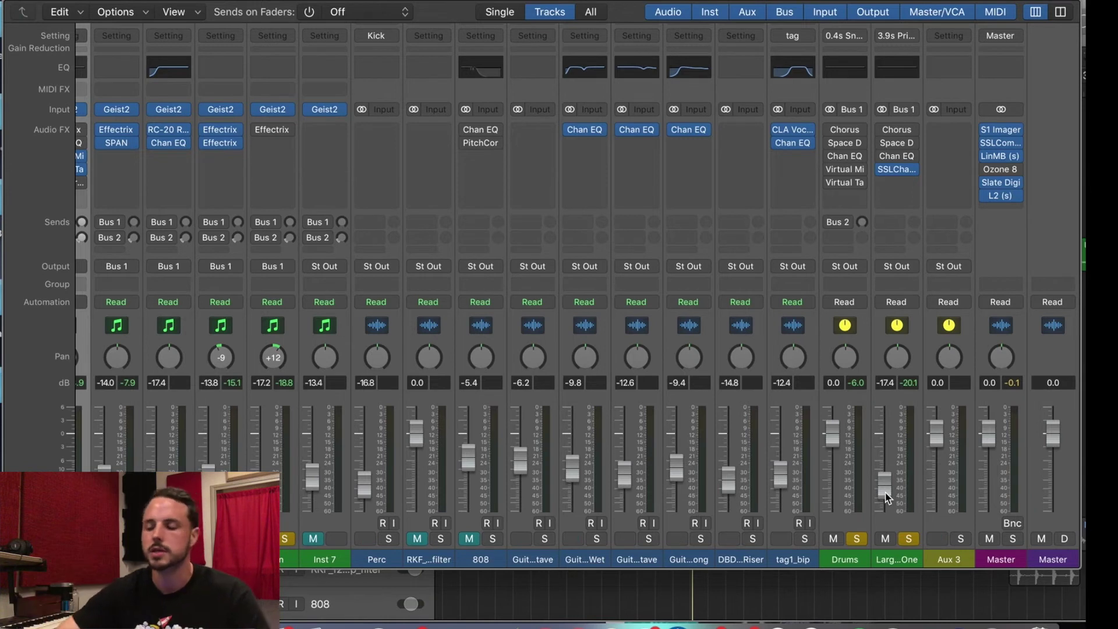
pyautogui.moveTo(886, 493); pyautogui.dragTo(888, 495)
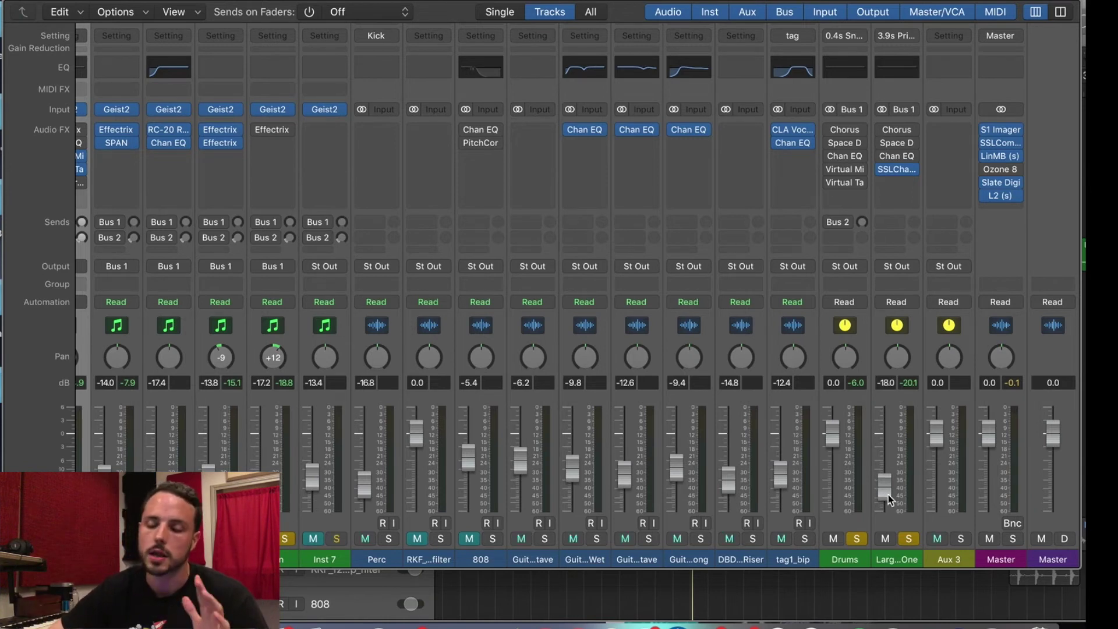
pyautogui.moveTo(888, 495); pyautogui.dragTo(889, 501)
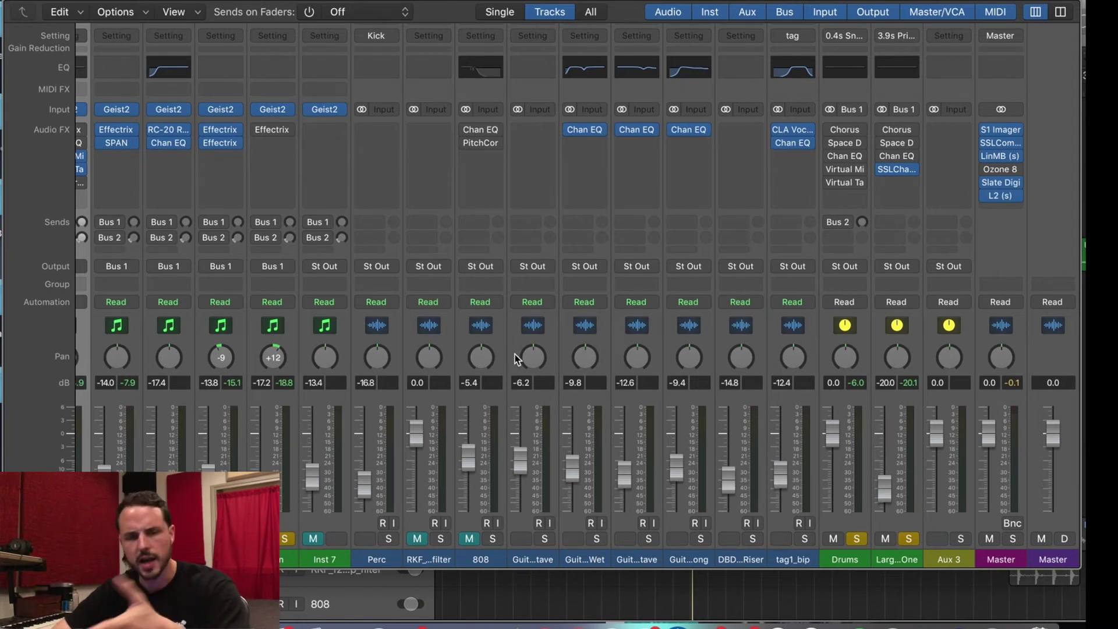
# Step: Re-enable the Virtual Tape and Virtual Mix Rack plug-ins on the Drums bus
pyautogui.hscroll(-1, 515, 354)
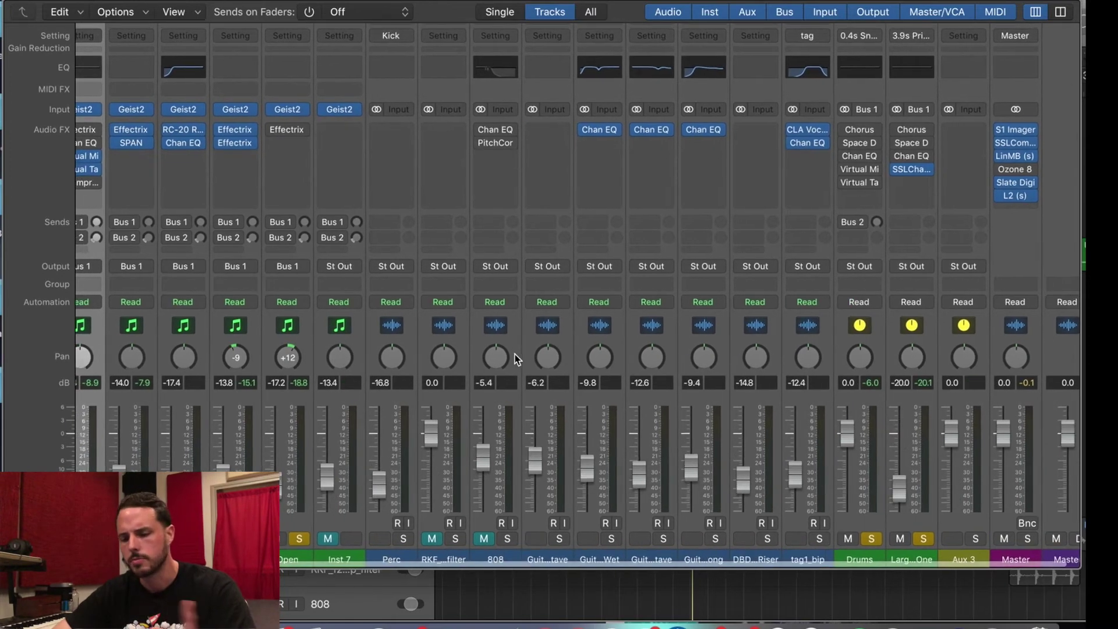
pyautogui.scroll(-1, 515, 354)
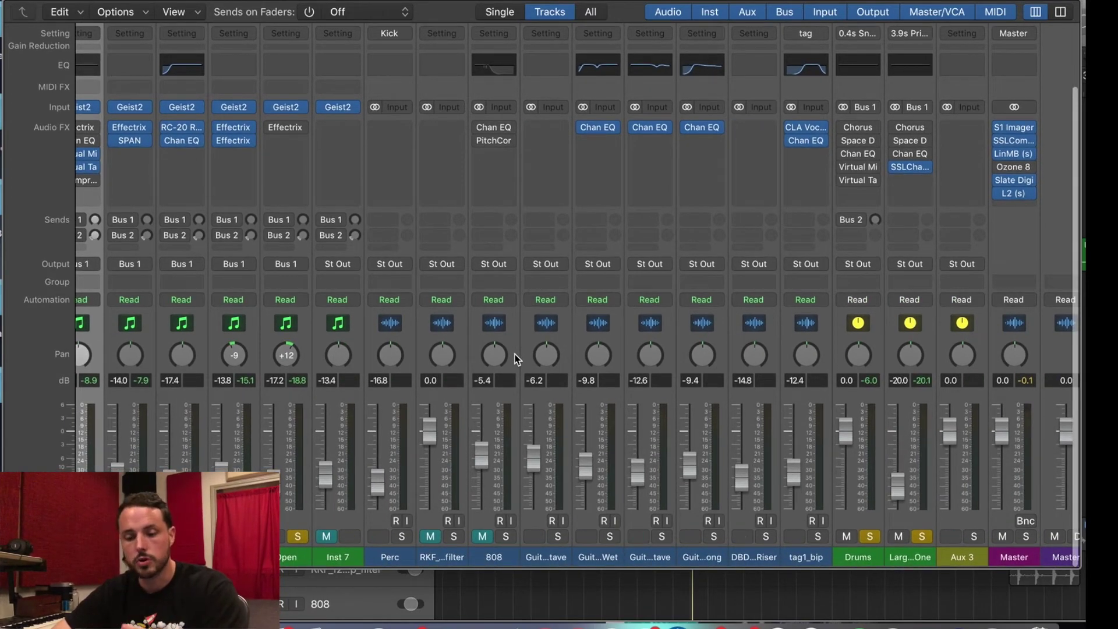
pyautogui.scroll(-1, 515, 354)
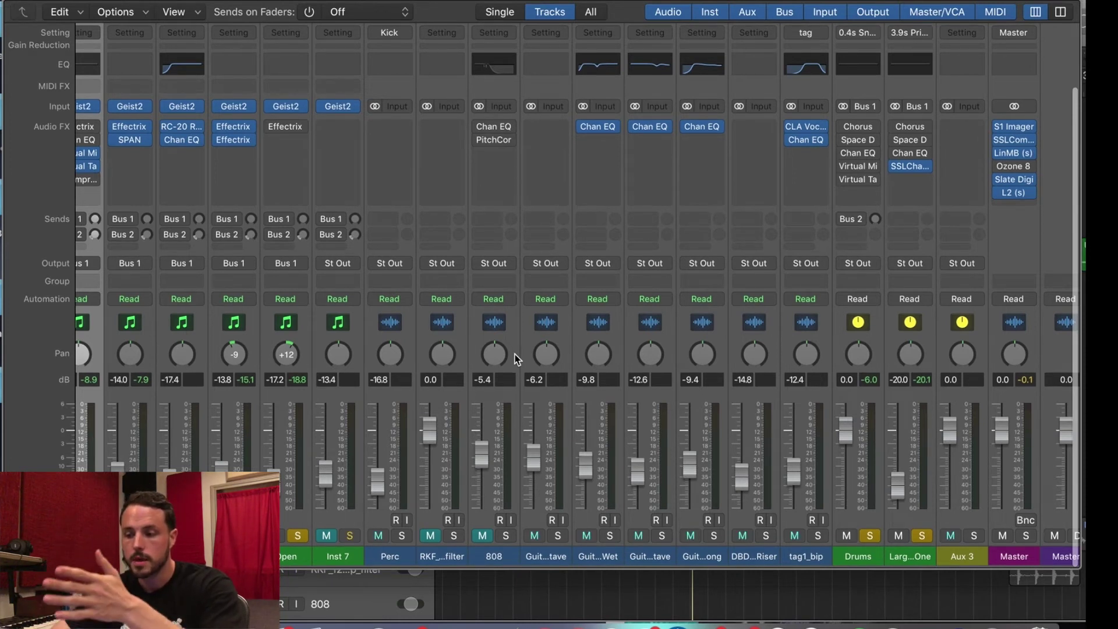
pyautogui.scroll(1, 514, 354)
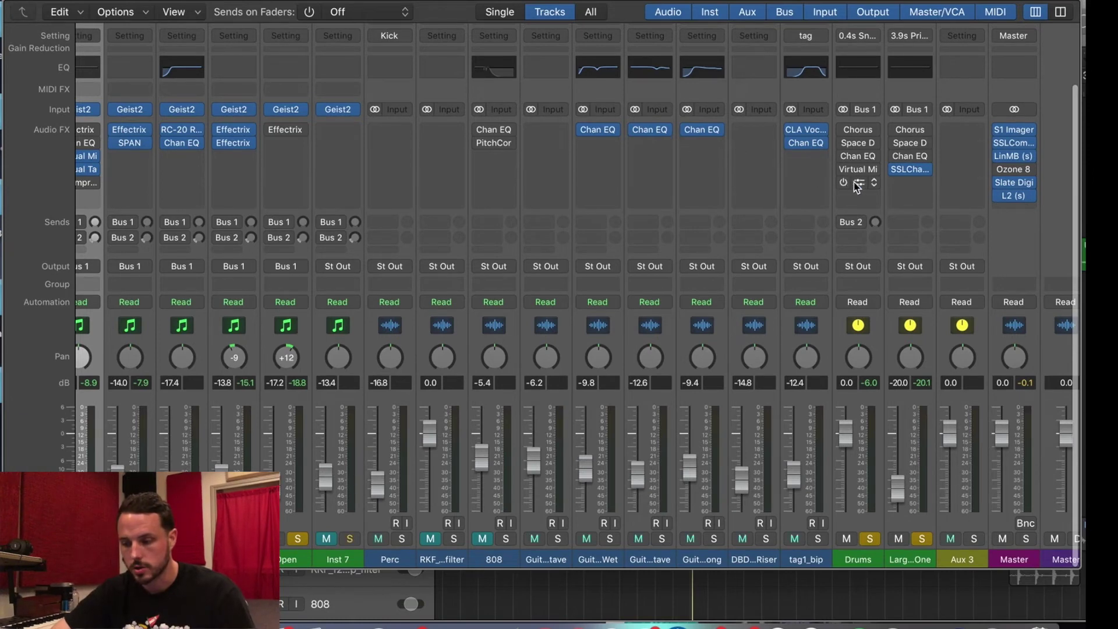
pyautogui.click(845, 183)
pyautogui.click(845, 170)
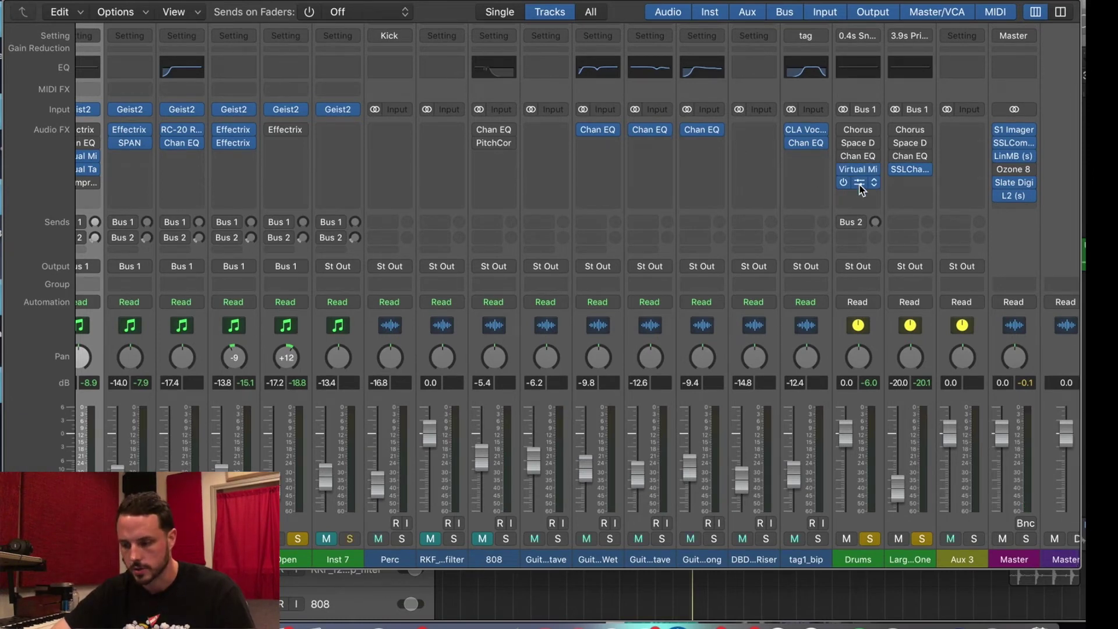
# Step: Open Virtual Tape Machines and set it to 30 ips speed with Normal bias
pyautogui.click(860, 184)
pyautogui.moveTo(505, 39); pyautogui.dragTo(552, 41)
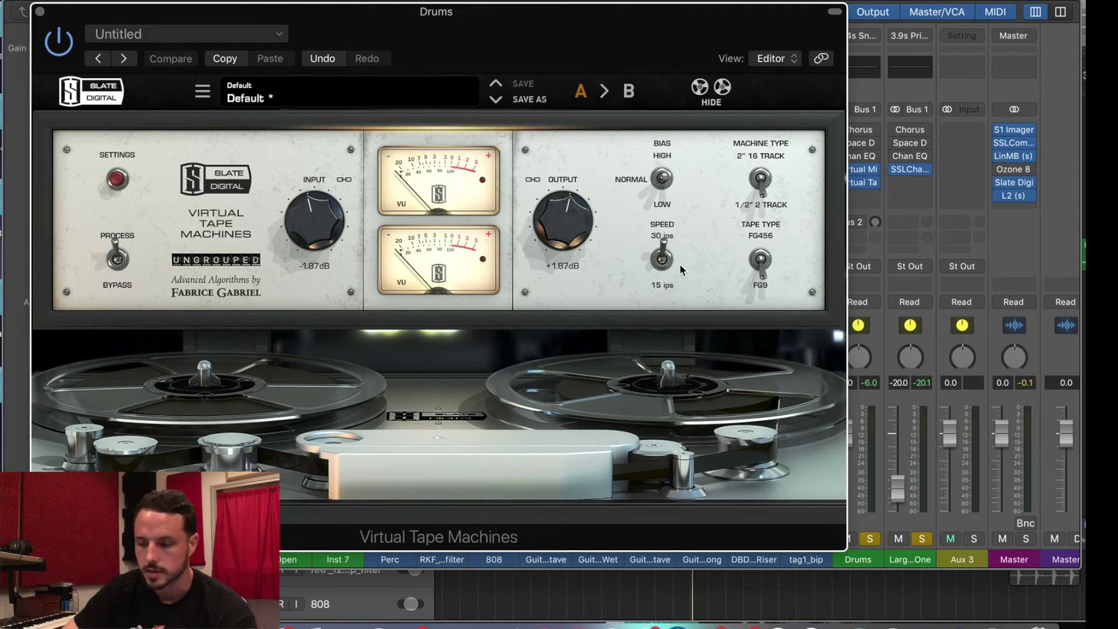
pyautogui.click(662, 238)
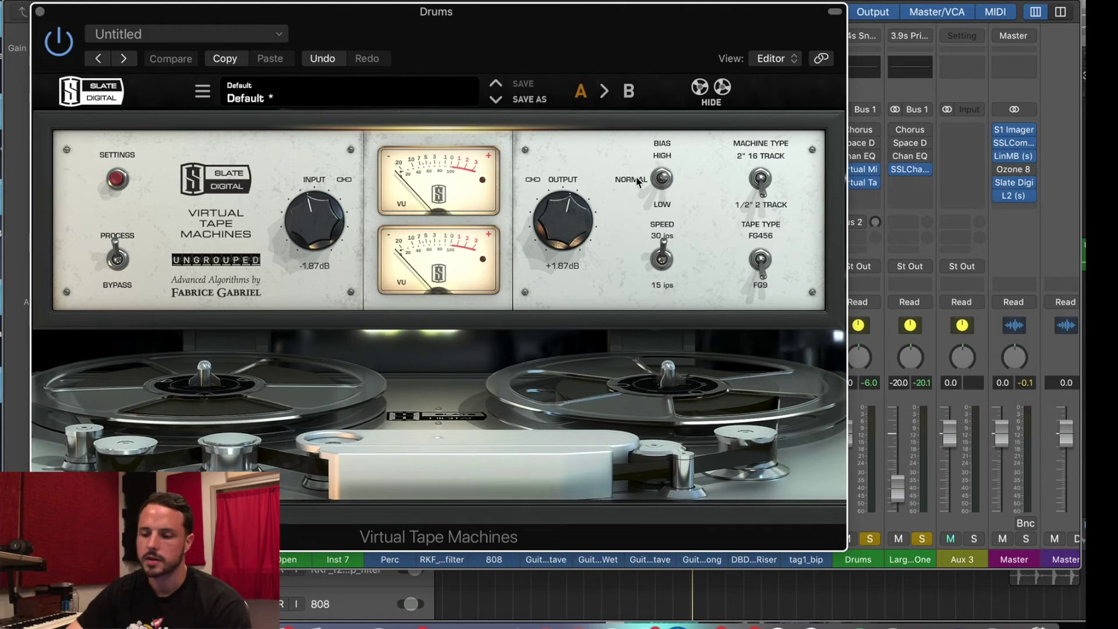
pyautogui.click(641, 182)
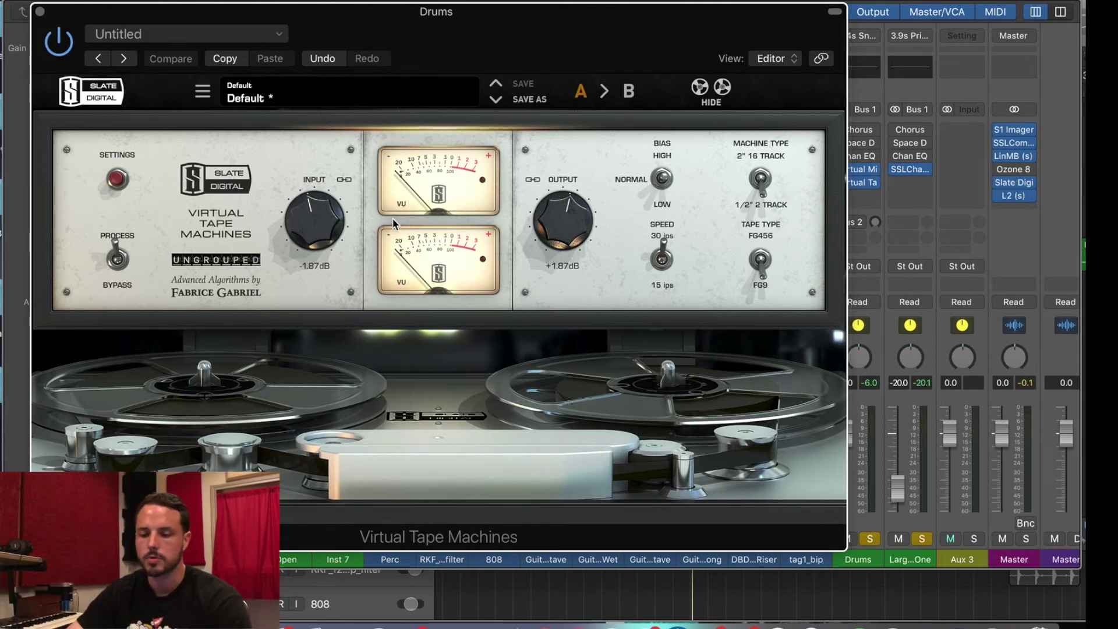
# Step: Reset the tape input, drive it to +0.79 dB with -0.79 dB output, and show calibration settings
pyautogui.moveTo(301, 230); pyautogui.dragTo(301, 222)
pyautogui.keyDown('alt'); pyautogui.click(301, 222); pyautogui.keyUp('alt')
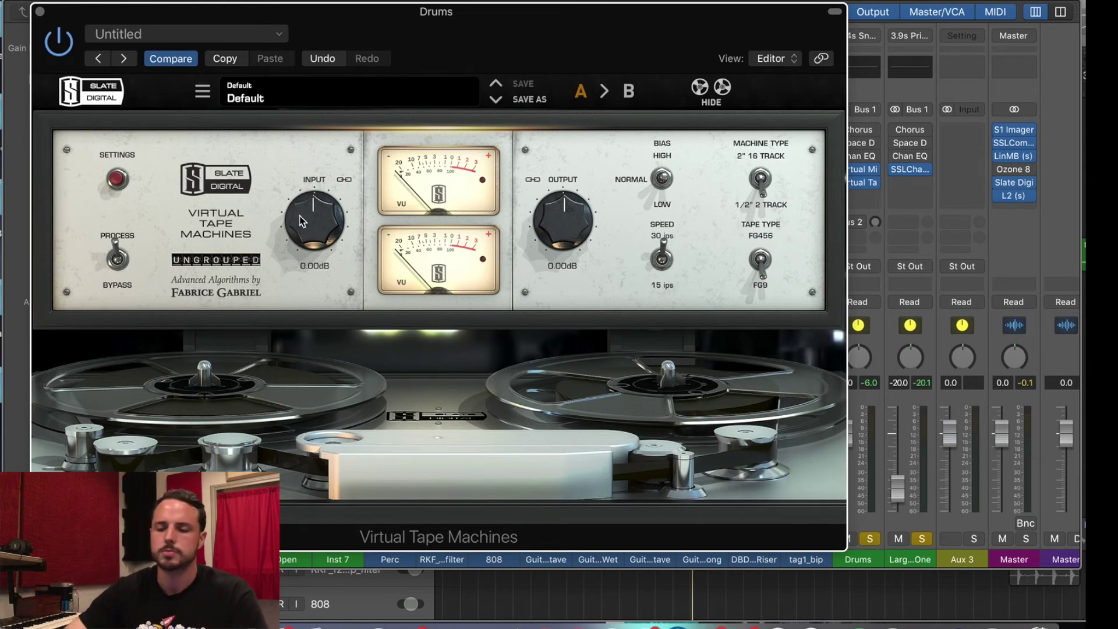
pyautogui.moveTo(299, 220)
pyautogui.mouseDown()
pyautogui.moveTo(297, 120)
pyautogui.moveTo(312, 223)
pyautogui.mouseUp()
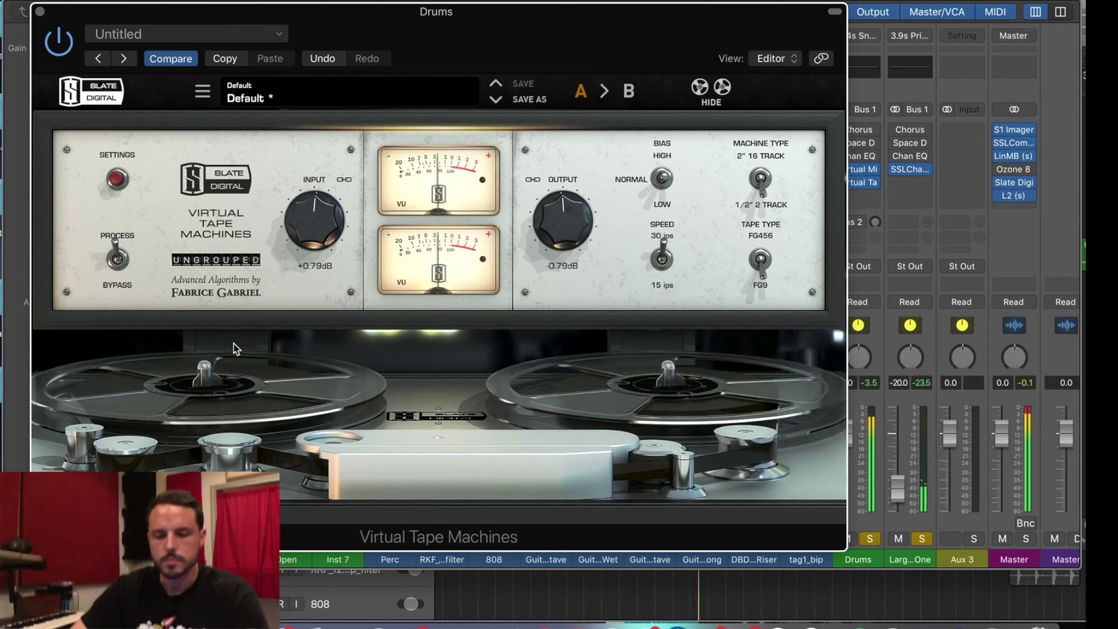
pyautogui.click(117, 181)
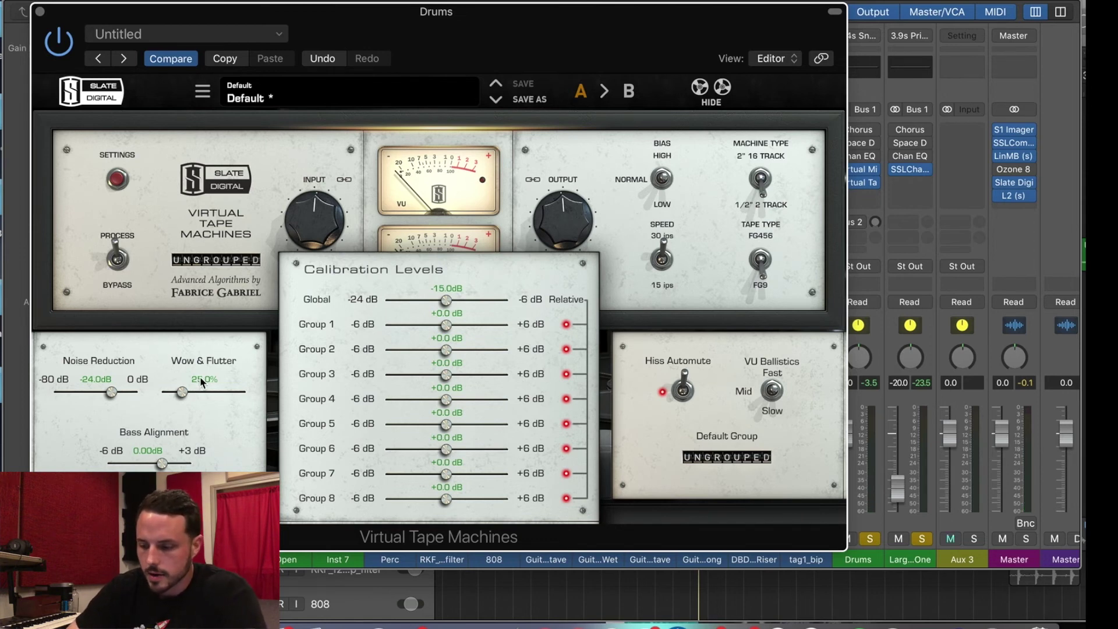
# Step: Hide the tape calibration panel and close the Virtual Tape Machines window
pyautogui.click(117, 181)
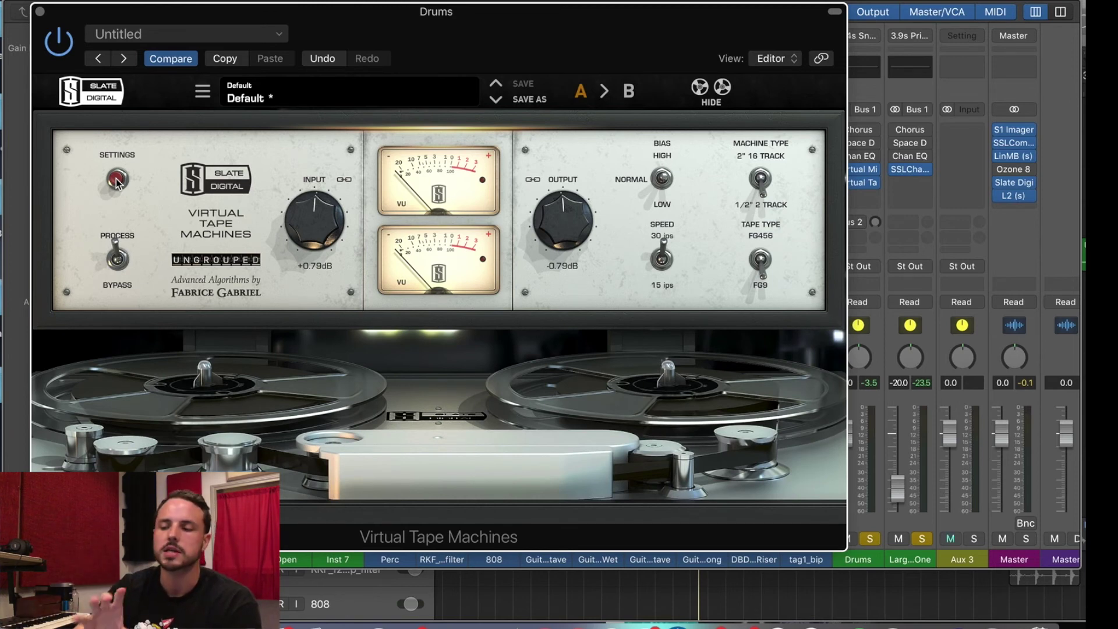
pyautogui.click(40, 12)
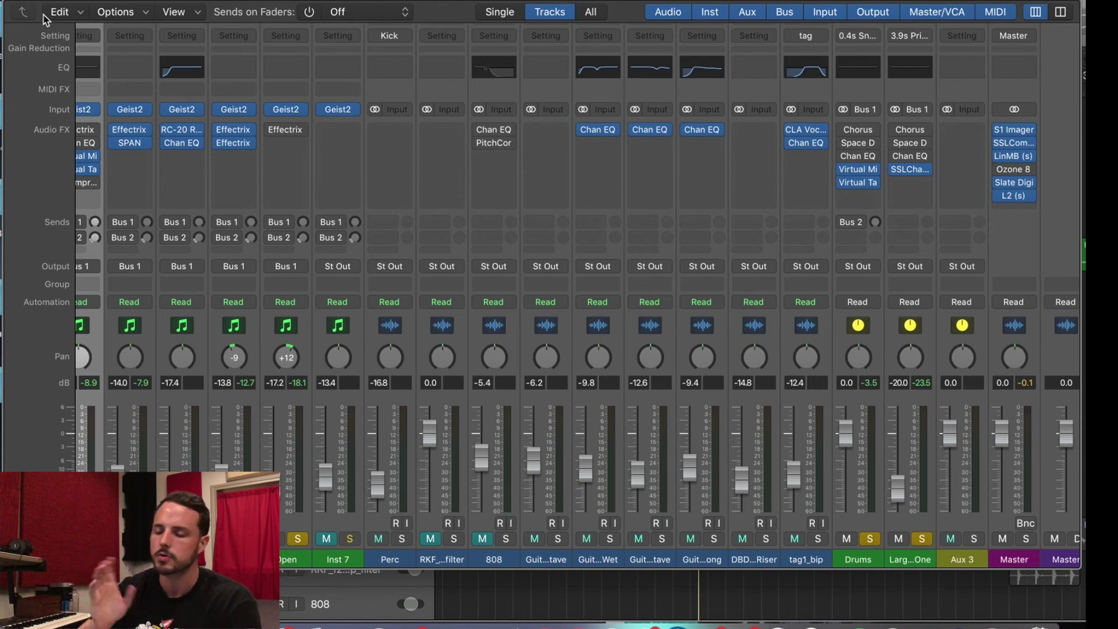
# Step: Open the Drums Virtual Mix Rack and lower Revival's Shimmer to 3.50
pyautogui.click(864, 175)
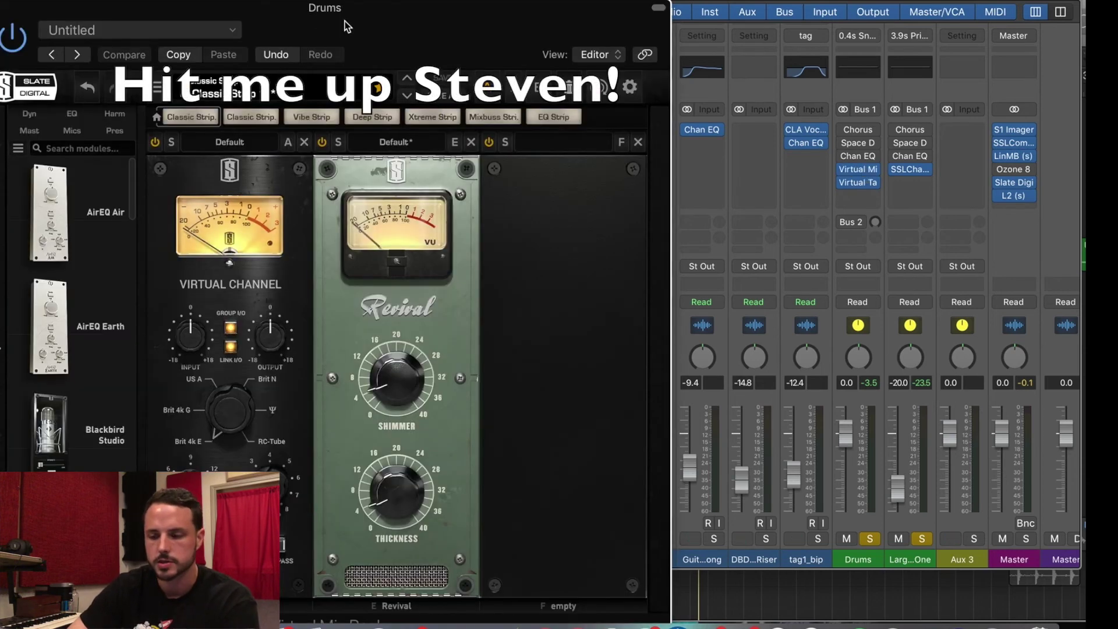
pyautogui.moveTo(312, 22); pyautogui.dragTo(400, 6)
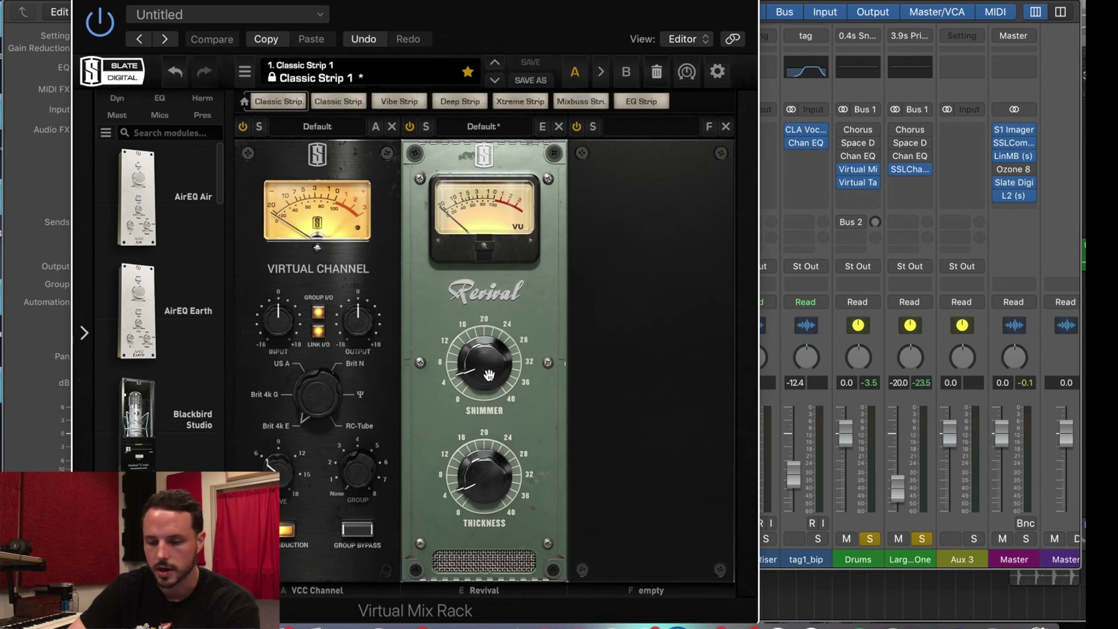
pyautogui.moveTo(489, 374)
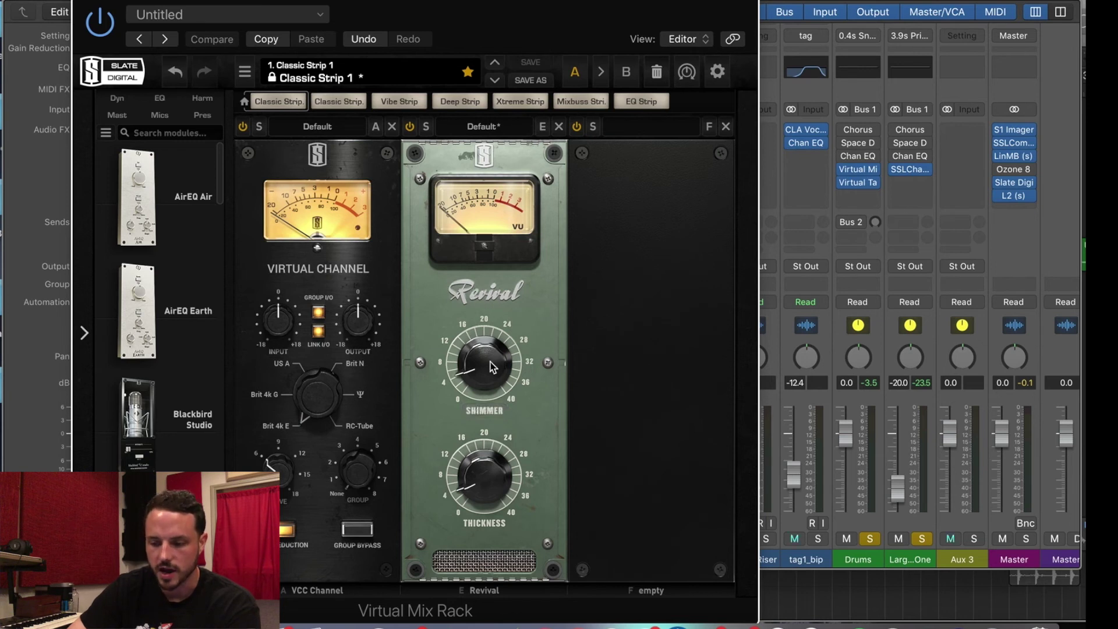
pyautogui.scroll(-2, 495, 367)
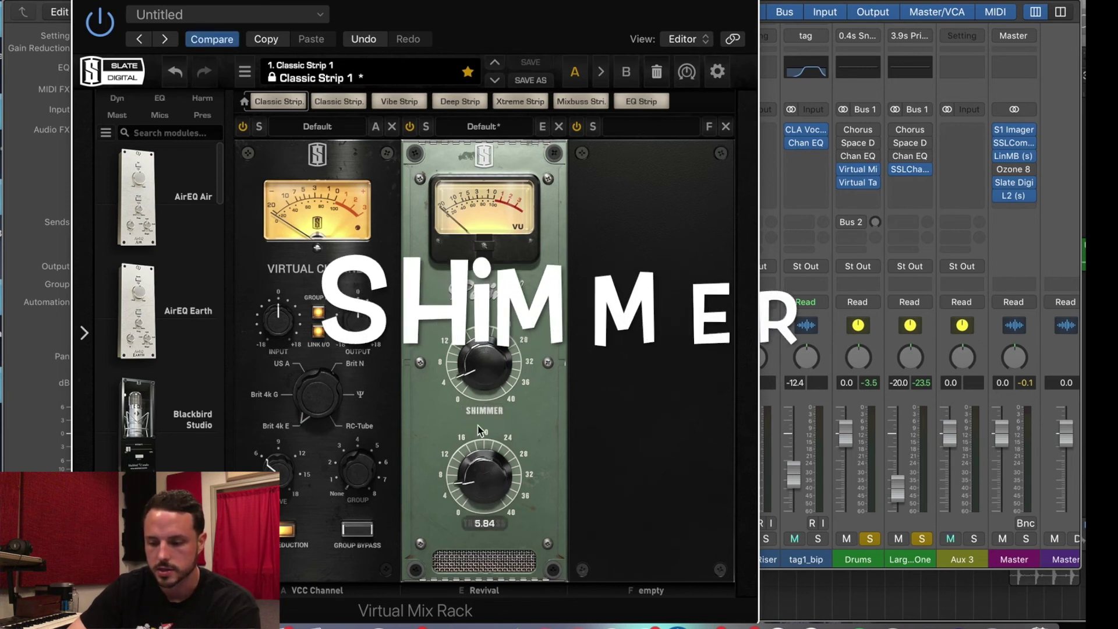
pyautogui.moveTo(492, 479)
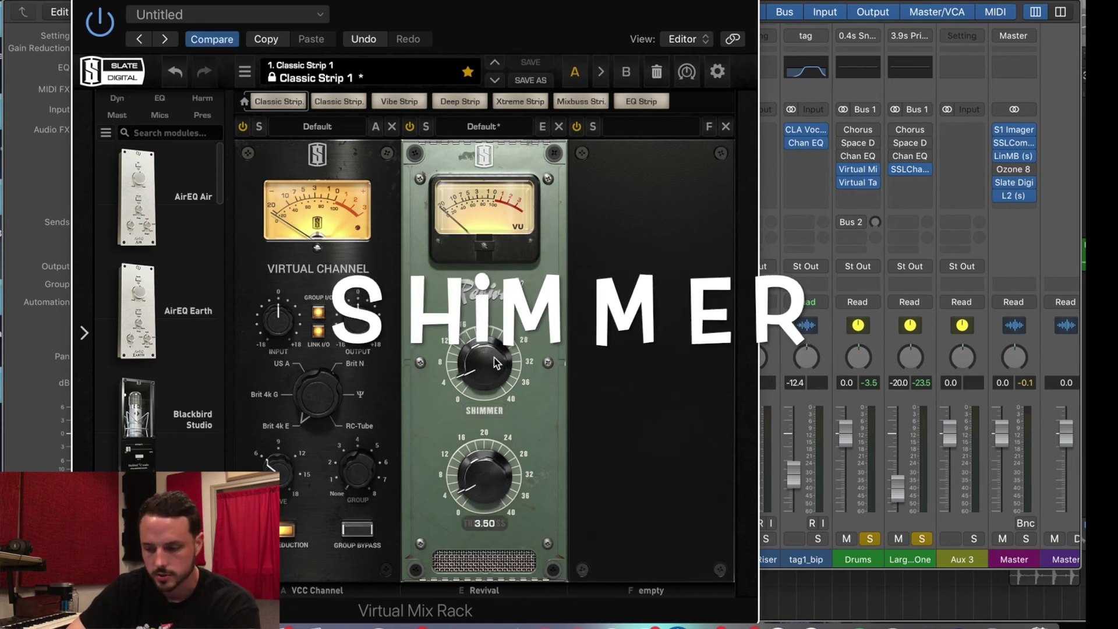
# Step: Close the Virtual Mix Rack window with Cmd-W
pyautogui.press('super+w')
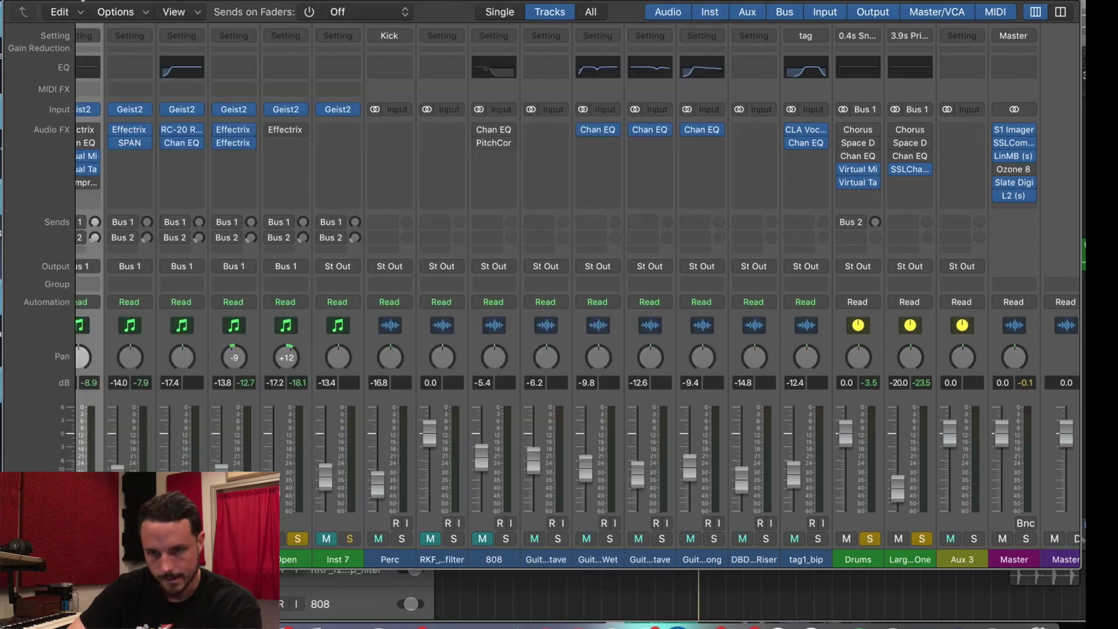